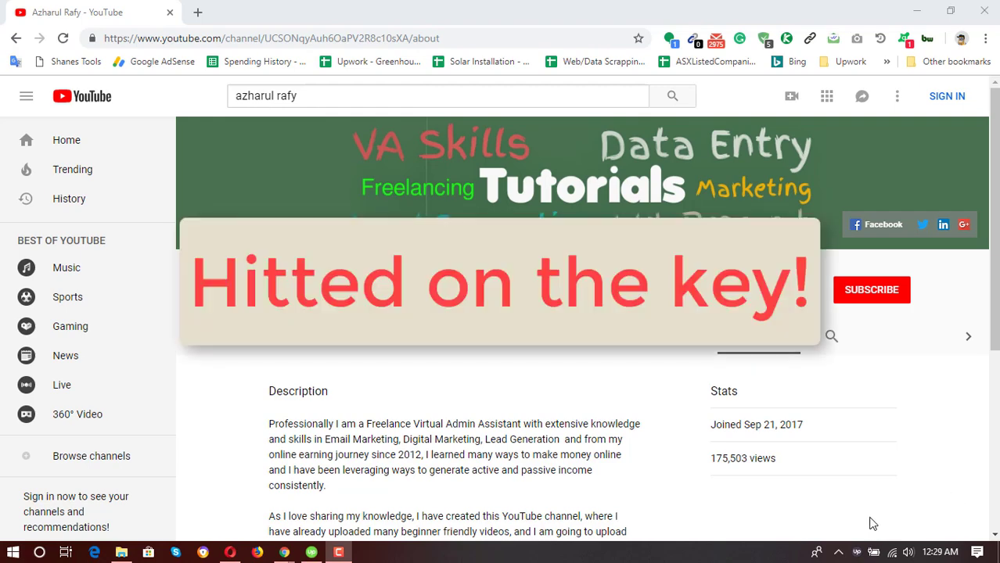
Step: Launch Microsoft Paint by searching 'pai' in Windows search
{"action": "left_click", "coordinate": [36, 556]}
{"action": "type", "text": "pai"}
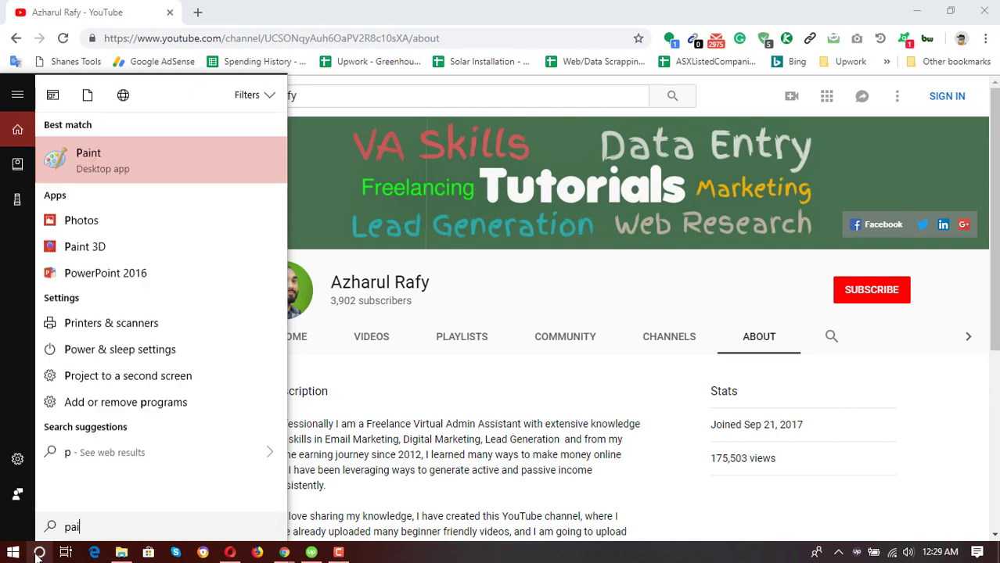
{"action": "left_click", "coordinate": [118, 161]}
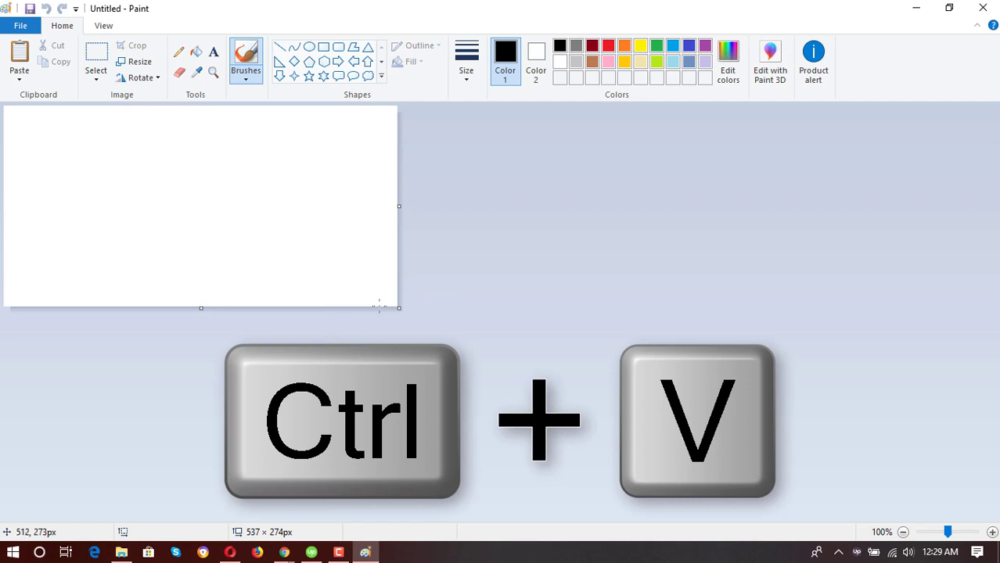
Step: Paste the full-screen channel page capture into the new Paint canvas and look it over
{"action": "key", "text": "ctrl+v"}
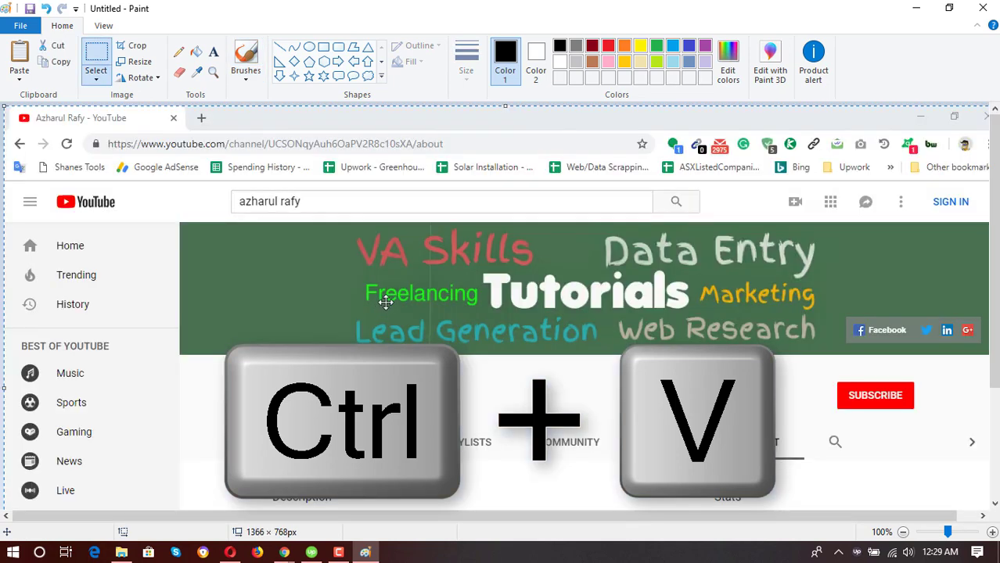
{"action": "scroll", "coordinate": [524, 347], "scroll_direction": "down", "scroll_amount": 3}
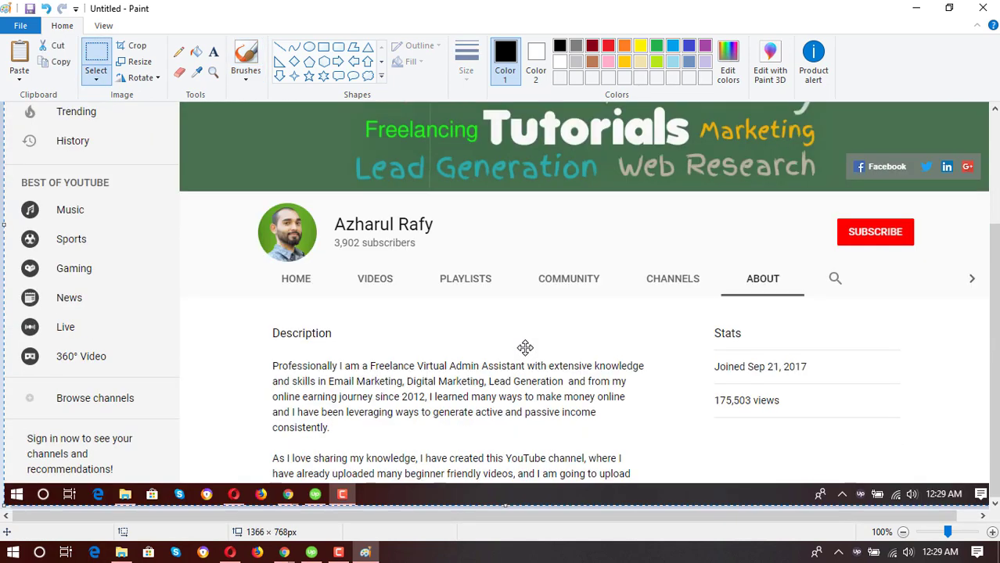
{"action": "scroll", "coordinate": [515, 347], "scroll_direction": "up", "scroll_amount": 3}
{"action": "scroll", "coordinate": [477, 337], "scroll_direction": "down", "scroll_amount": 3}
{"action": "scroll", "coordinate": [424, 335], "scroll_direction": "up", "scroll_amount": 3}
{"action": "scroll", "coordinate": [460, 317], "scroll_direction": "down", "scroll_amount": 3}
{"action": "scroll", "coordinate": [465, 259], "scroll_direction": "up", "scroll_amount": 3}
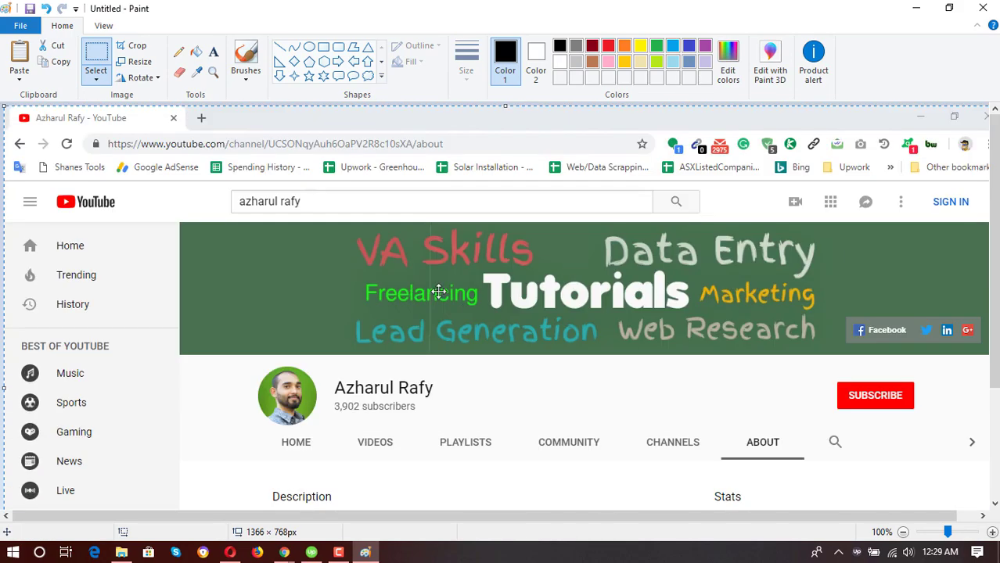
{"action": "scroll", "coordinate": [464, 286], "scroll_direction": "down", "scroll_amount": 2}
{"action": "scroll", "coordinate": [548, 280], "scroll_direction": "down", "scroll_amount": 1}
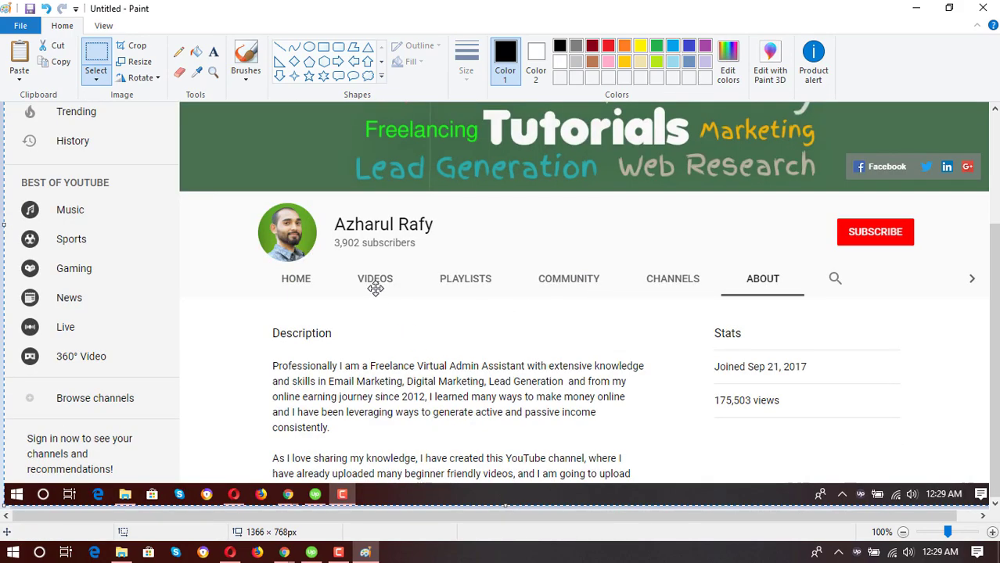
Step: Crop the capture to the channel header and description area
{"action": "left_click", "coordinate": [99, 68]}
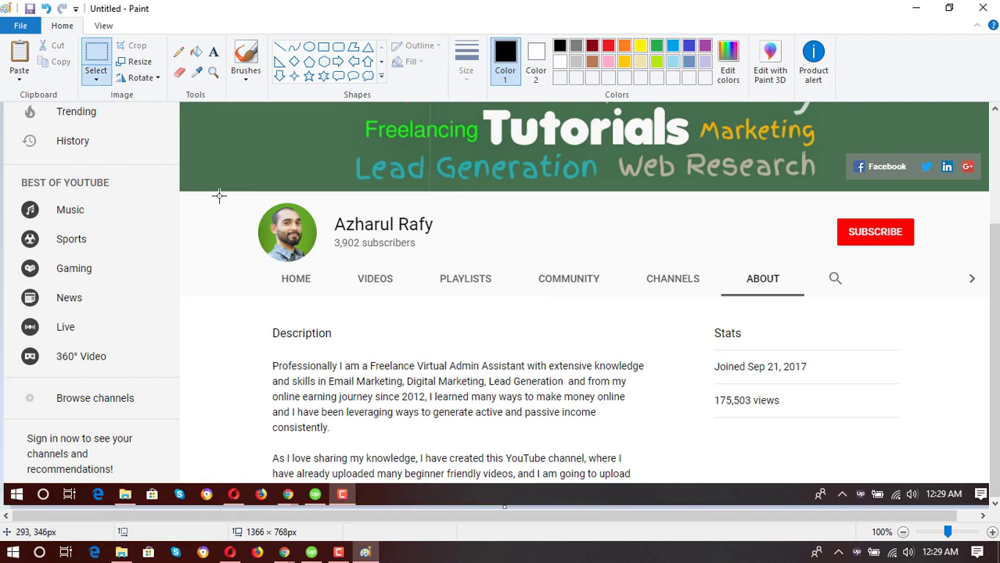
{"action": "mouse_move", "coordinate": [221, 194]}
{"action": "left_mouse_down"}
{"action": "mouse_move", "coordinate": [637, 498]}
{"action": "mouse_move", "coordinate": [654, 484]}
{"action": "left_mouse_up"}
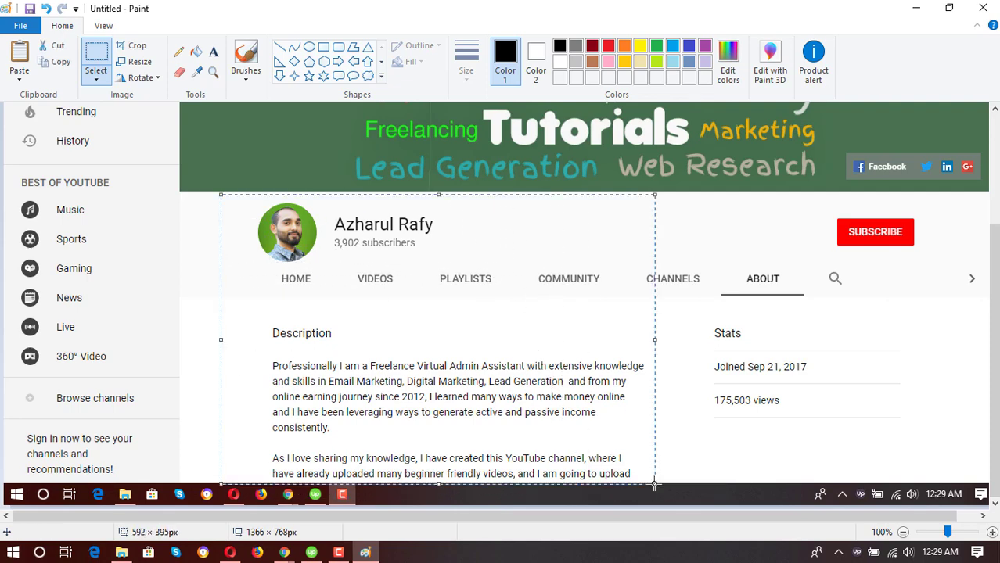
{"action": "left_click", "coordinate": [134, 45]}
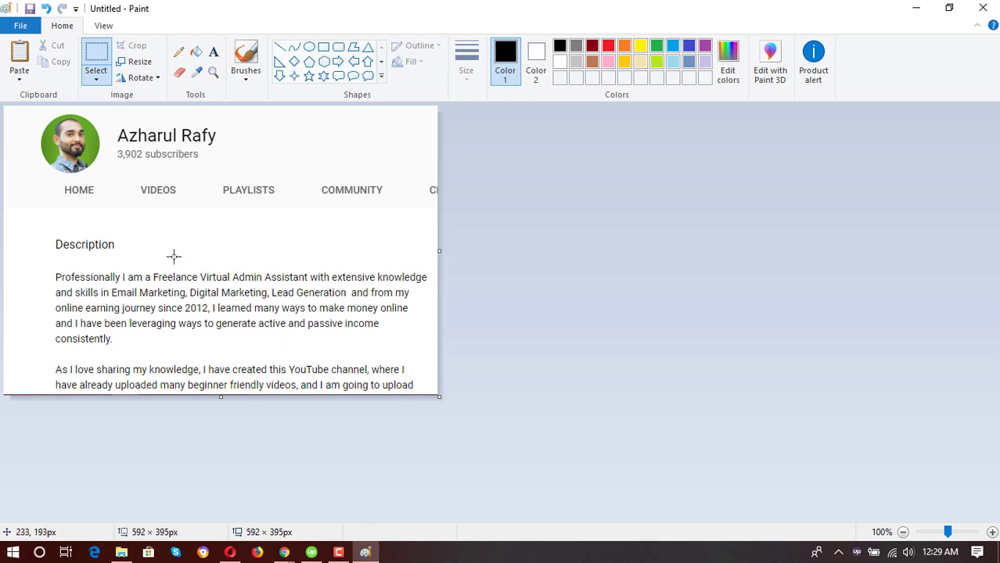
Step: Save the cropped image as youtube.png and minimize Paint
{"action": "left_click", "coordinate": [20, 25]}
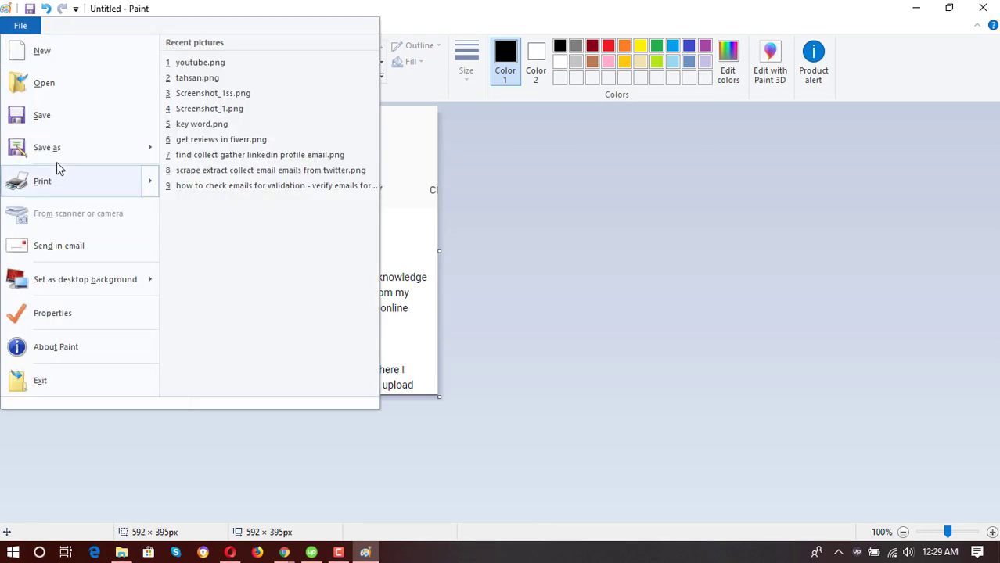
{"action": "left_click", "coordinate": [58, 117]}
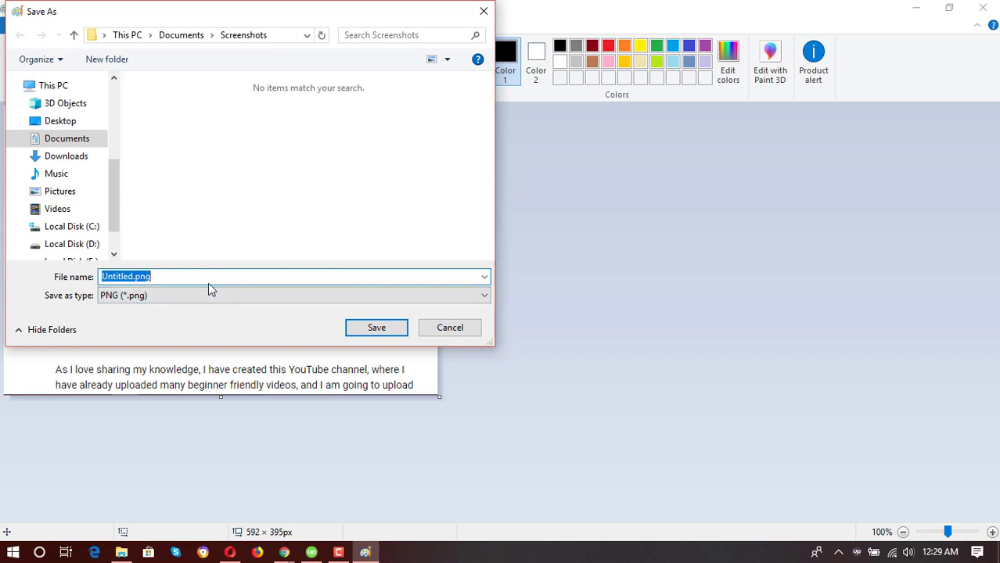
{"action": "type", "text": "youtube"}
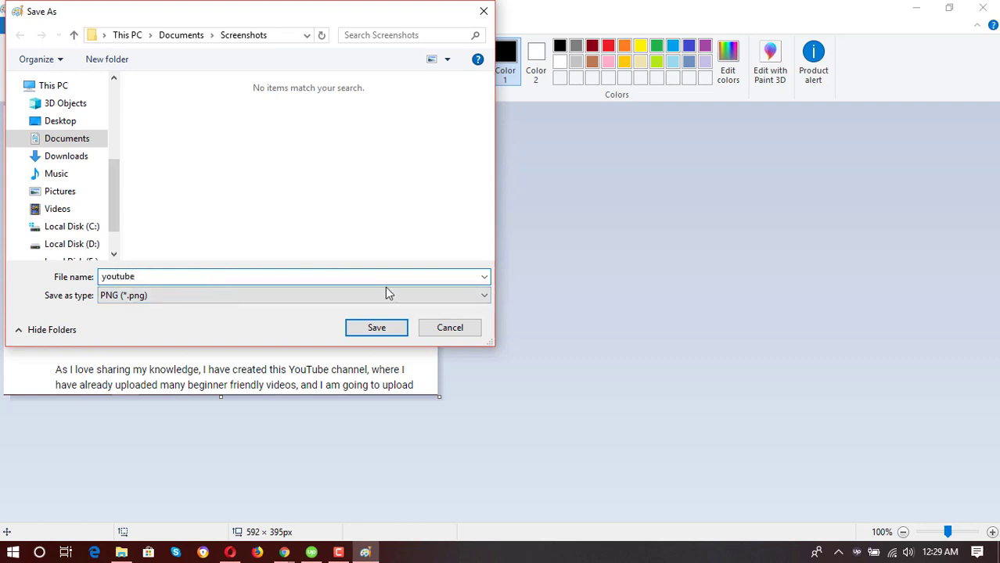
{"action": "left_click", "coordinate": [385, 328]}
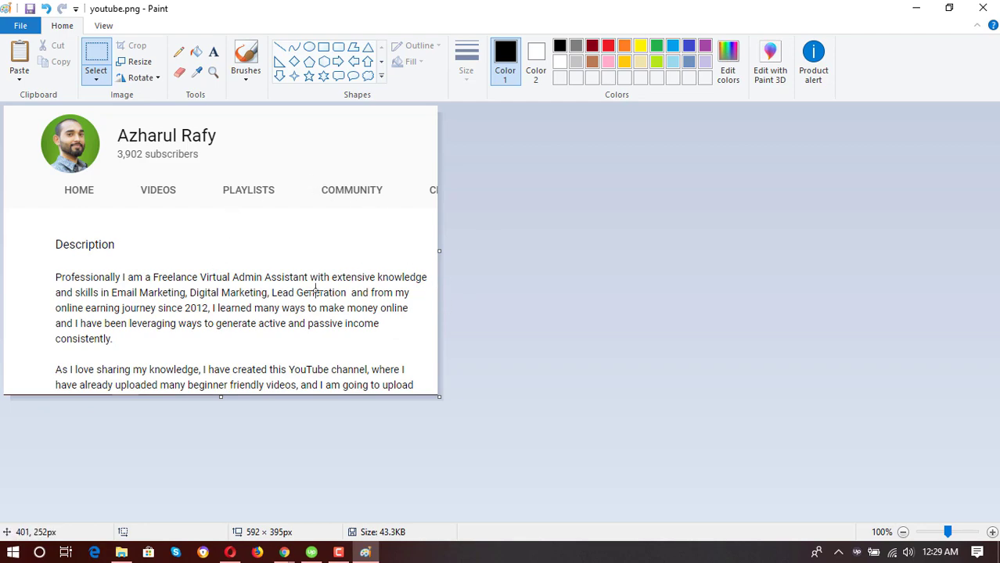
{"action": "left_click", "coordinate": [916, 8]}
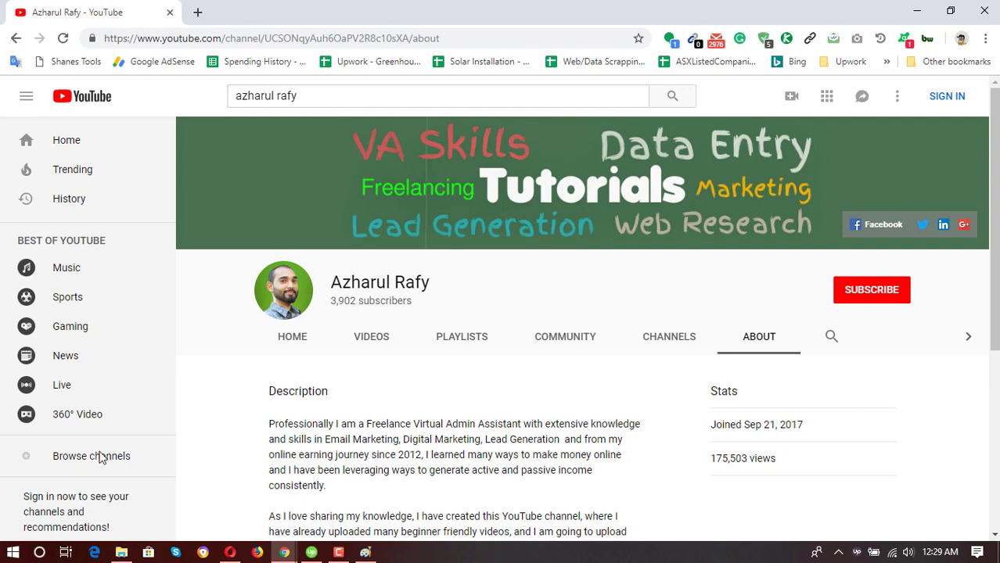
Step: Launch Snipping Tool by searching 'snipp'
{"action": "left_click", "coordinate": [39, 552]}
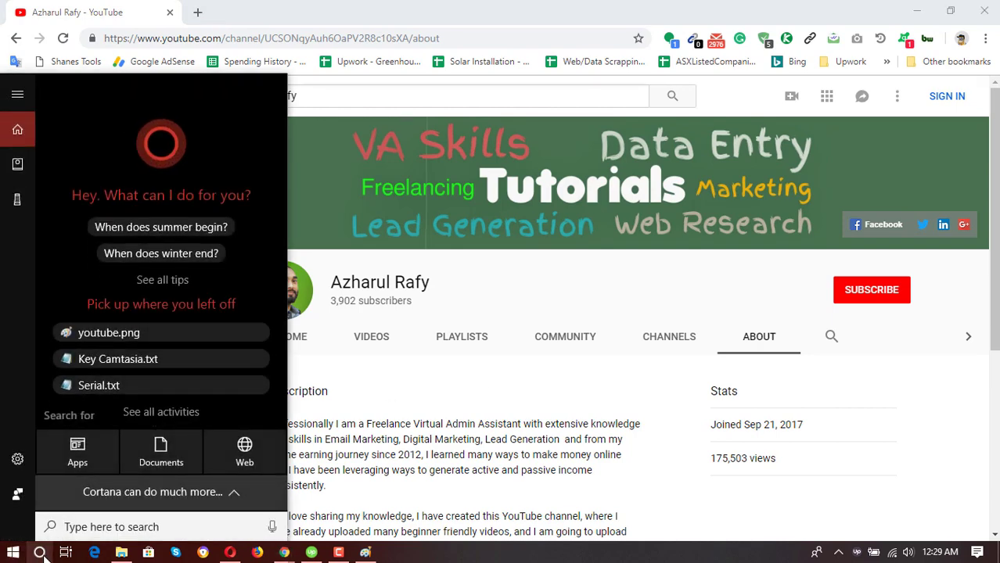
{"action": "type", "text": "snipp"}
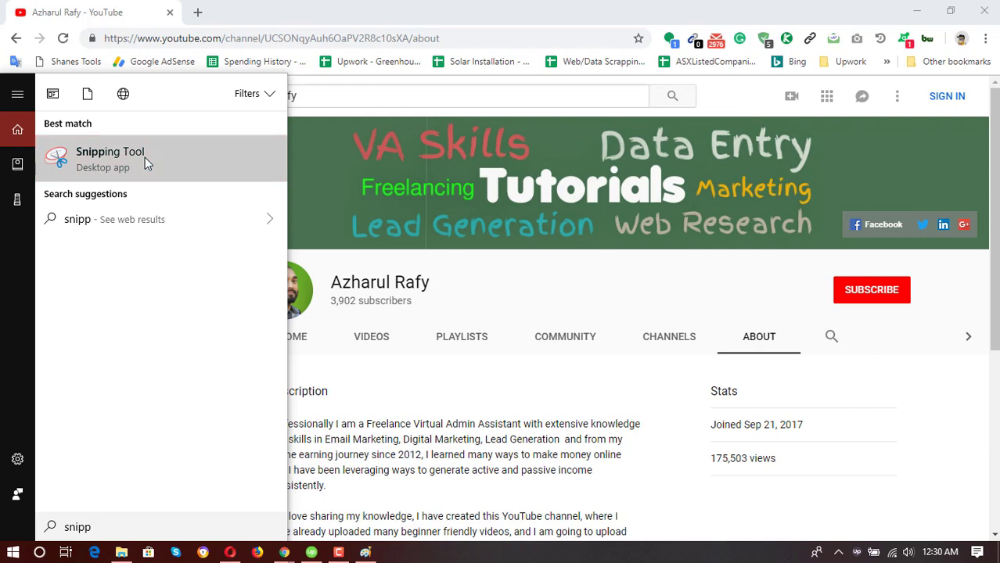
{"action": "left_click", "coordinate": [86, 160]}
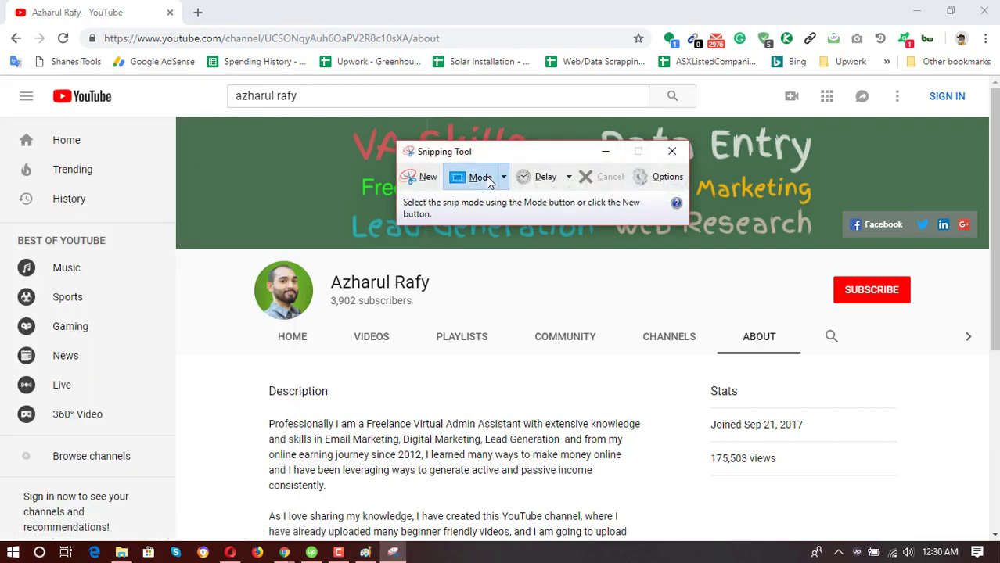
Step: Snip a rectangle around the channel name, avatar and page tabs
{"action": "left_click", "coordinate": [486, 180]}
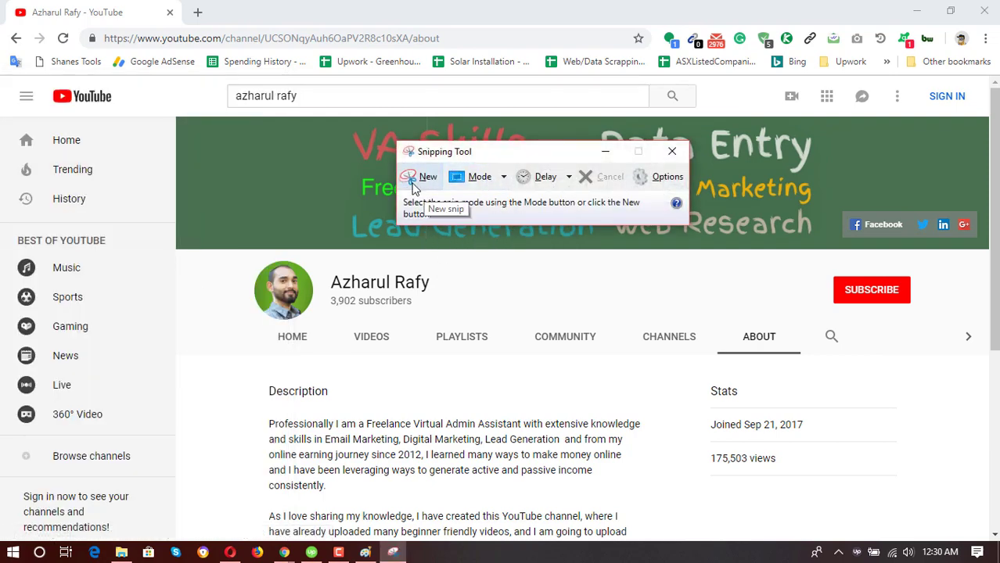
{"action": "left_click", "coordinate": [427, 185]}
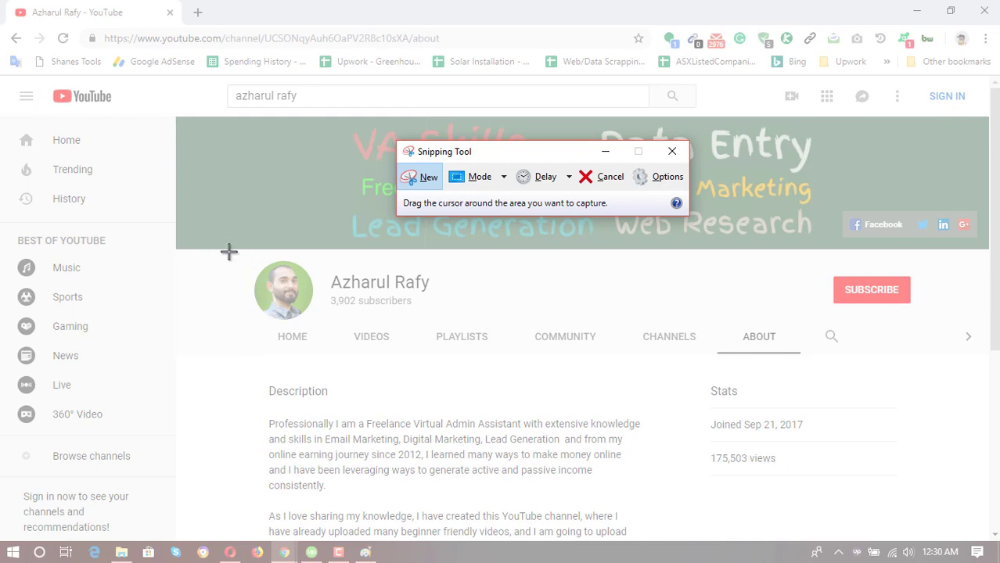
{"action": "mouse_move", "coordinate": [228, 251]}
{"action": "left_mouse_down"}
{"action": "mouse_move", "coordinate": [547, 365]}
{"action": "mouse_move", "coordinate": [814, 373]}
{"action": "left_mouse_up"}
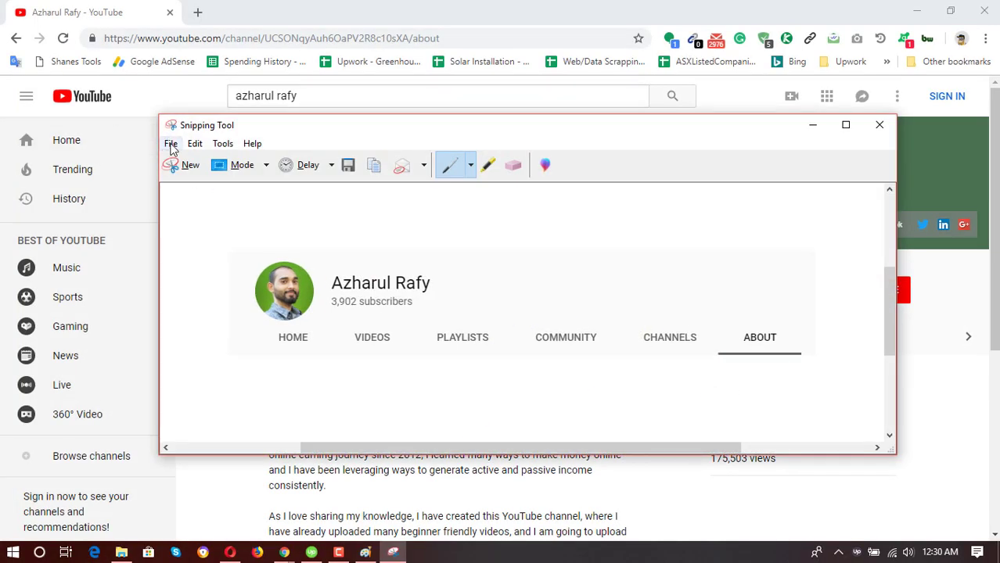
Step: Save the snip as Capture.PNG in Documents > Screenshots
{"action": "left_click", "coordinate": [170, 144]}
{"action": "left_click", "coordinate": [195, 181]}
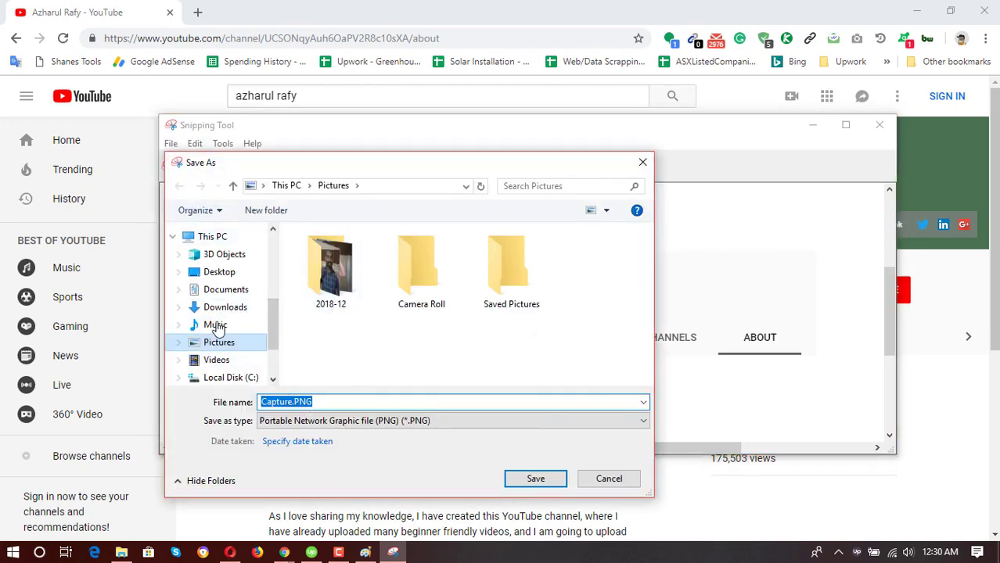
{"action": "left_click", "coordinate": [231, 291]}
{"action": "left_click", "coordinate": [592, 270]}
{"action": "scroll", "coordinate": [526, 320], "scroll_direction": "down", "scroll_amount": 3}
{"action": "double_click", "coordinate": [411, 374]}
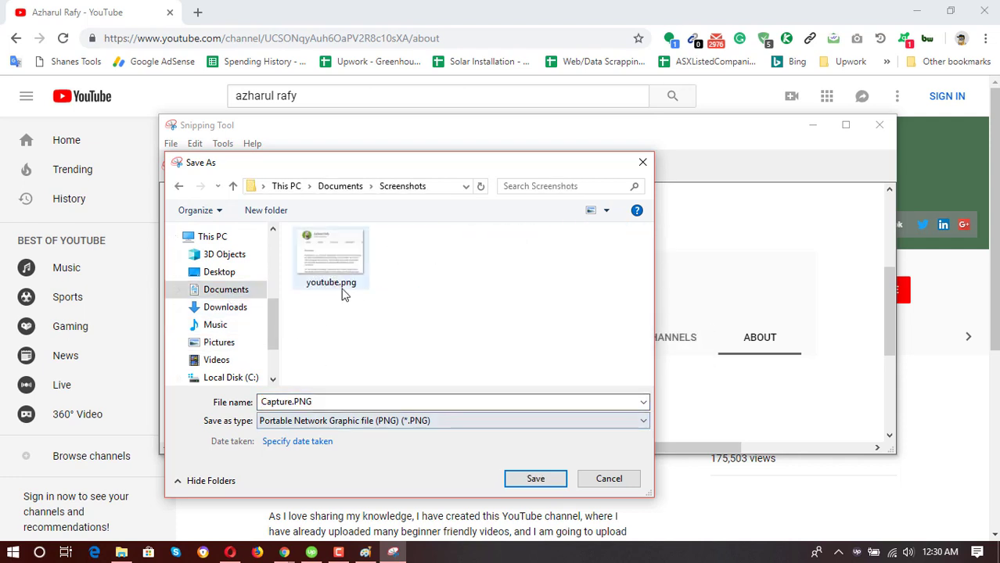
{"action": "left_click", "coordinate": [515, 482]}
Step: Circle the channel name with the pen, erase it, and close Snipping Tool without saving
{"action": "scroll", "coordinate": [589, 382], "scroll_direction": "down", "scroll_amount": 2}
{"action": "scroll", "coordinate": [518, 331], "scroll_direction": "up", "scroll_amount": 3}
{"action": "scroll", "coordinate": [371, 241], "scroll_direction": "down", "scroll_amount": 1}
{"action": "scroll", "coordinate": [428, 276], "scroll_direction": "up", "scroll_amount": 1}
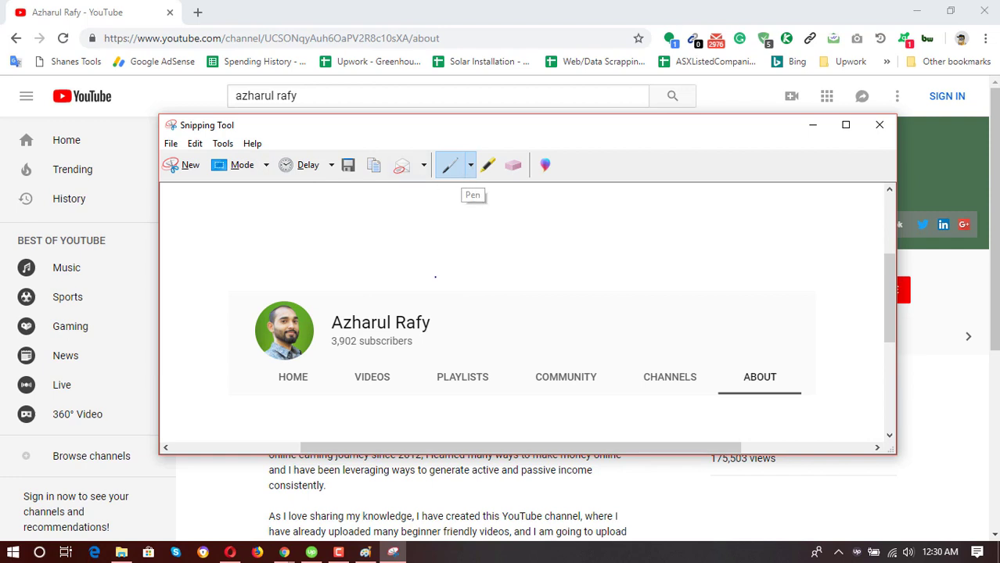
{"action": "mouse_move", "coordinate": [402, 287]}
{"action": "left_mouse_down"}
{"action": "mouse_move", "coordinate": [395, 348]}
{"action": "mouse_move", "coordinate": [418, 291]}
{"action": "left_mouse_up"}
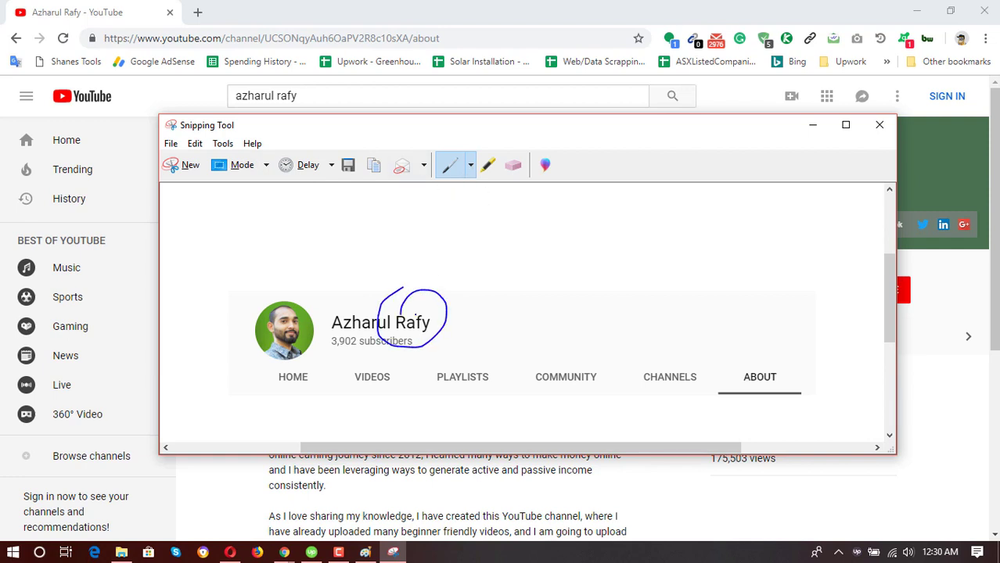
{"action": "left_click", "coordinate": [470, 166]}
{"action": "left_click", "coordinate": [513, 166]}
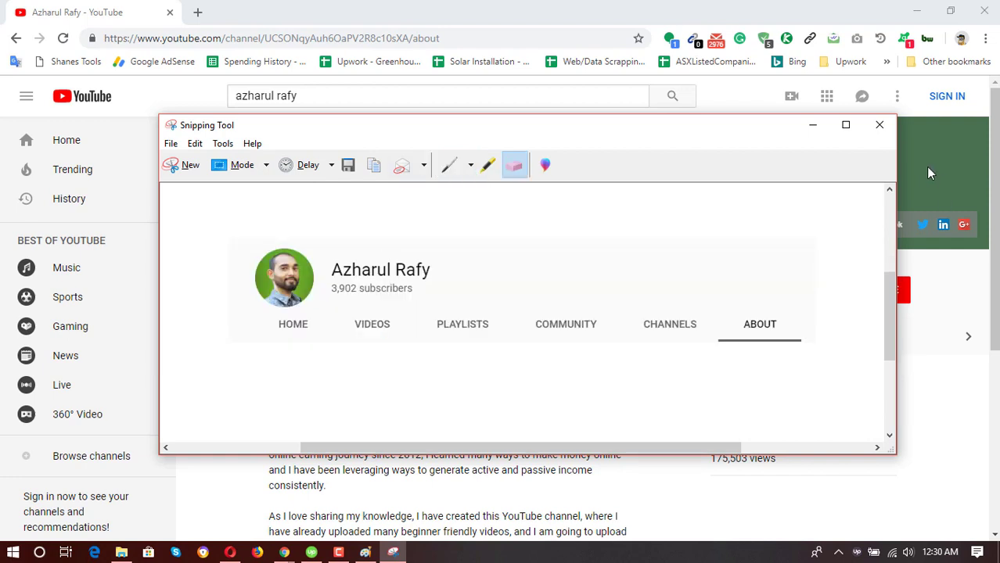
{"action": "left_click", "coordinate": [879, 127]}
{"action": "left_click", "coordinate": [586, 298]}
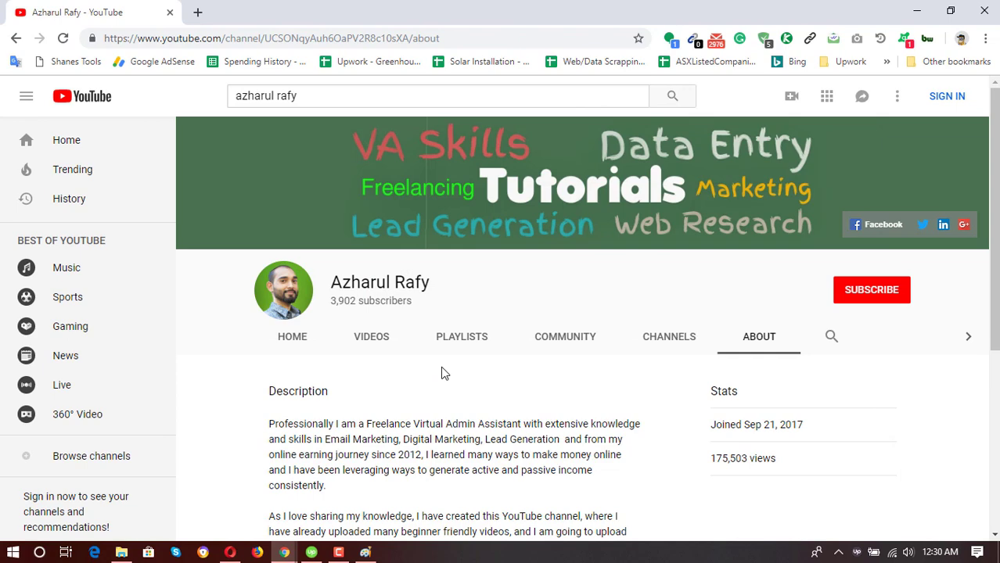
Step: Search Google for 'light shot' in a new Chrome tab
{"action": "left_click", "coordinate": [197, 9]}
{"action": "type", "text": "ligh"}
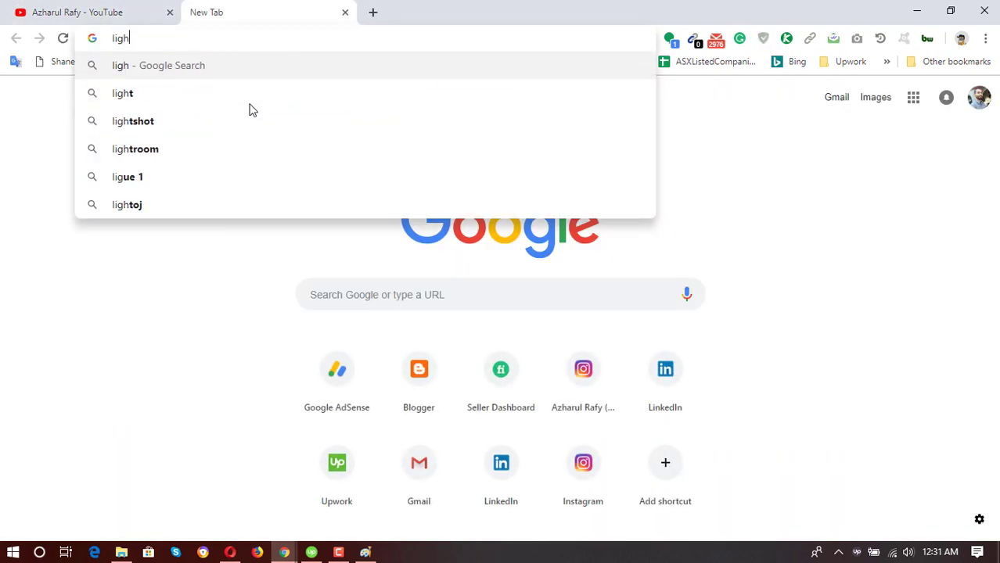
{"action": "type", "text": "t sho"}
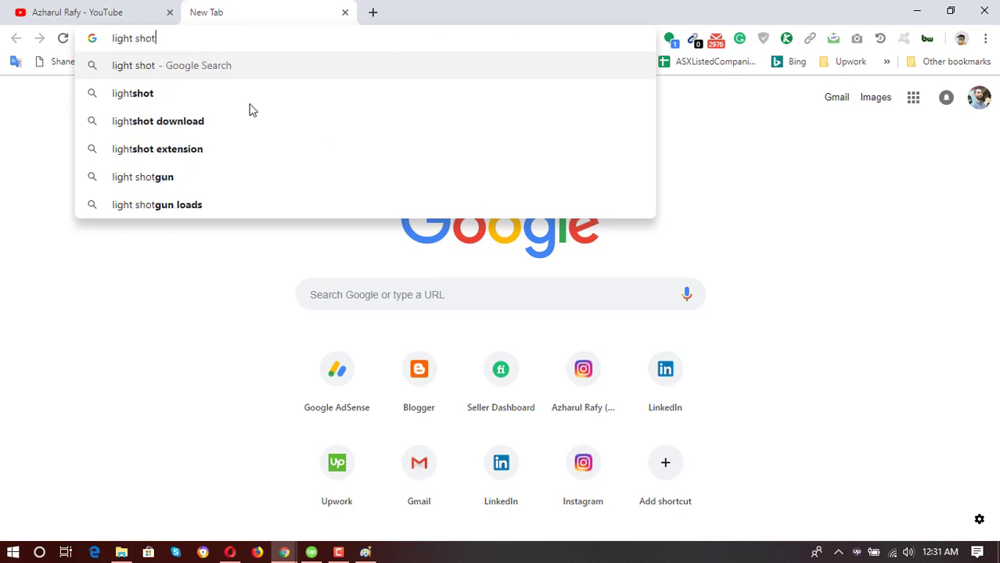
{"action": "type", "text": "t"}
{"action": "key", "text": "Return"}
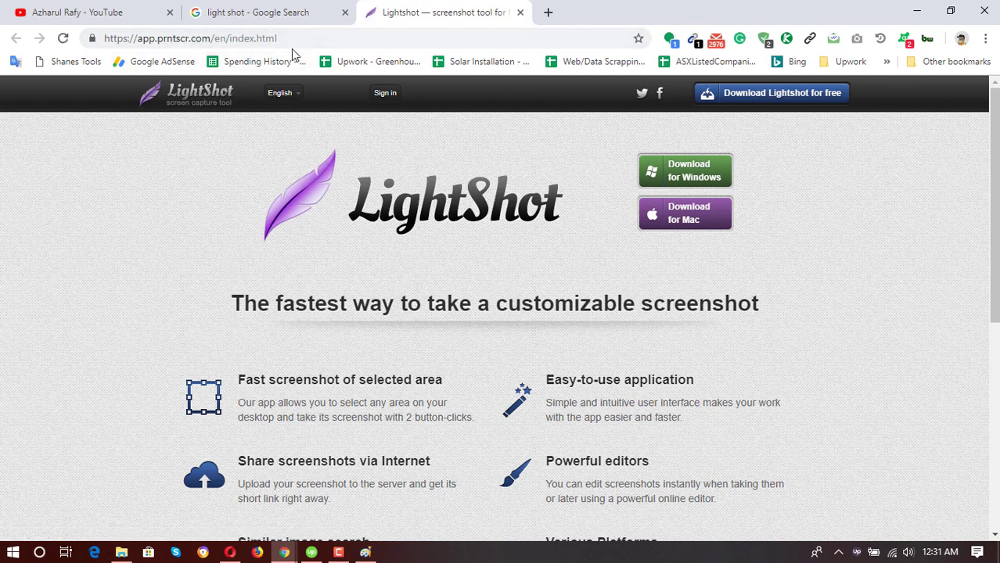
{"action": "left_click", "coordinate": [258, 13]}
{"action": "left_click", "coordinate": [164, 117]}
{"action": "key", "text": "ctrl+a"}
{"action": "left_click", "coordinate": [167, 109]}
{"action": "left_click", "coordinate": [40, 215]}
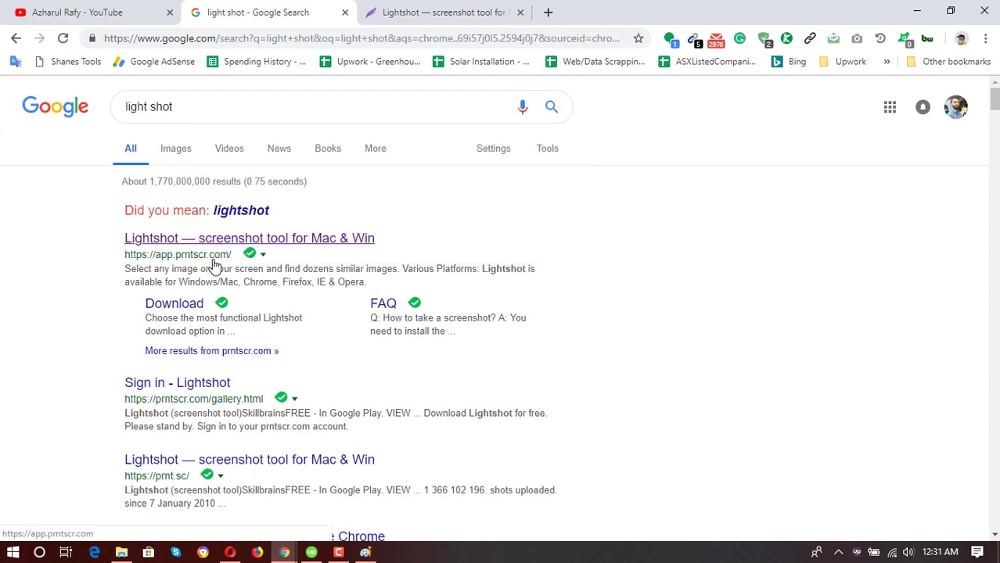
Step: Save the Lightshot installer setup-lightshot.exe to the Downloads folder
{"action": "left_click", "coordinate": [450, 12]}
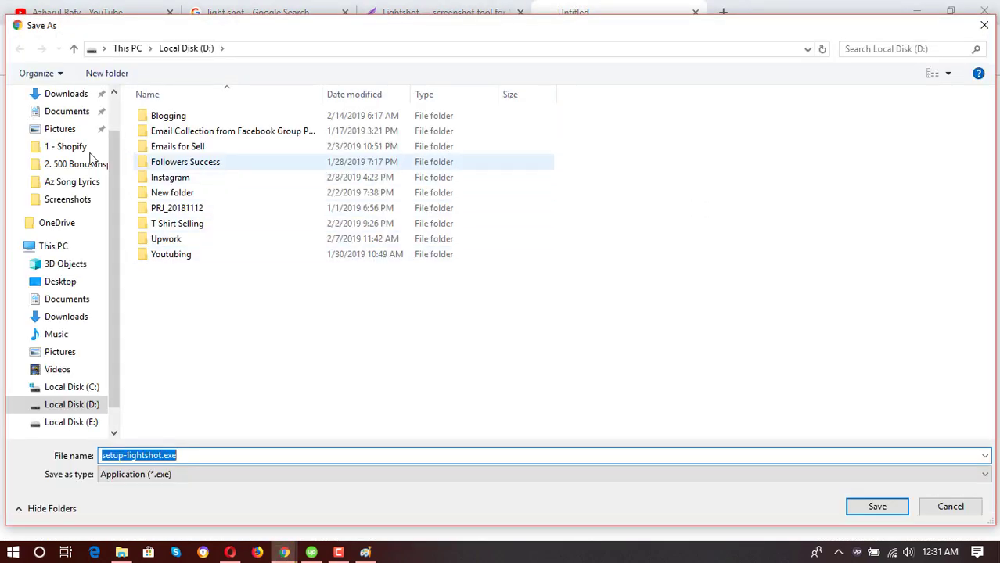
{"action": "scroll", "coordinate": [47, 150], "scroll_direction": "up", "scroll_amount": 1}
{"action": "left_click", "coordinate": [63, 141]}
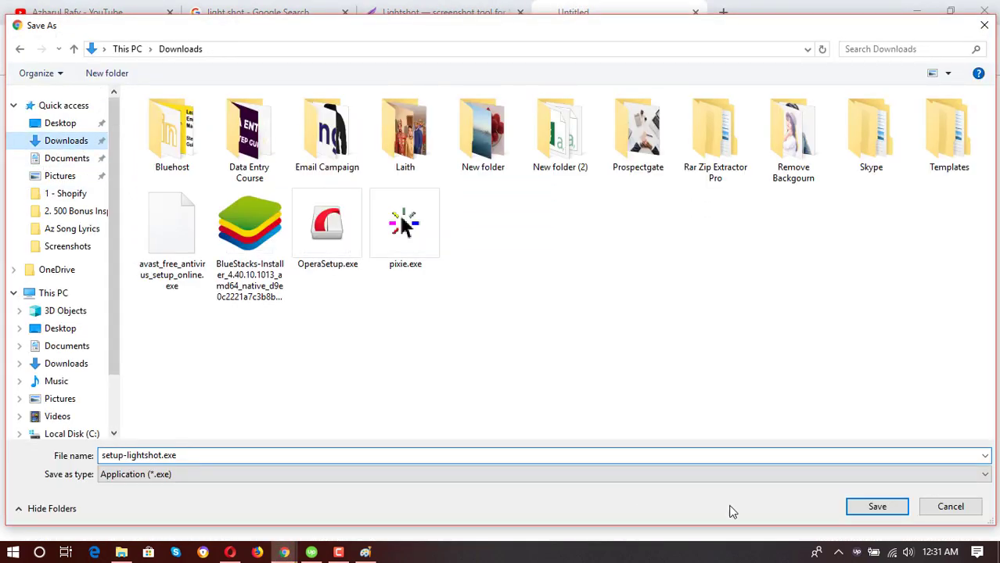
{"action": "left_click", "coordinate": [875, 515]}
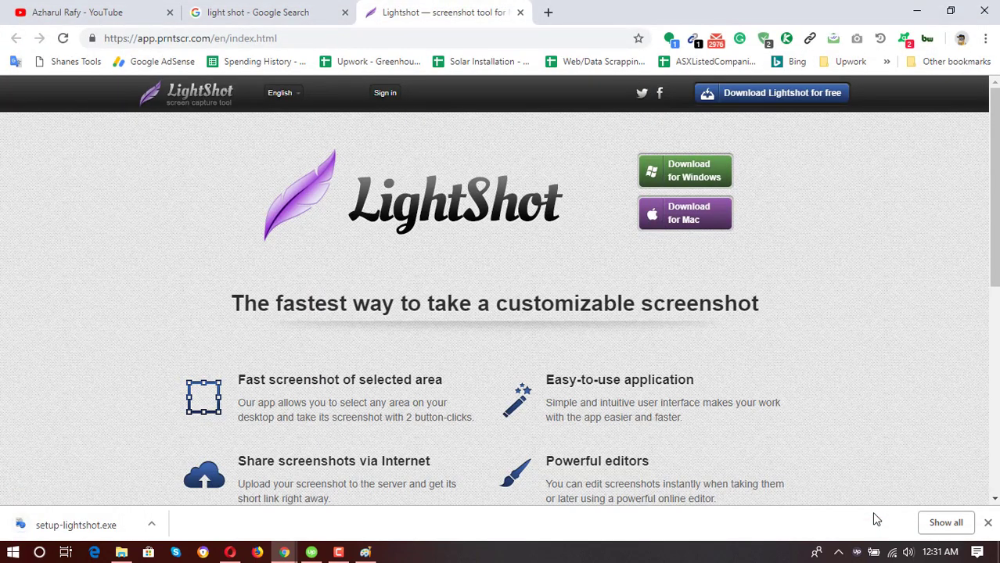
Step: Run setup-lightshot.exe, choose English, accept the licence, install, and finish the wizard
{"action": "left_click", "coordinate": [76, 532]}
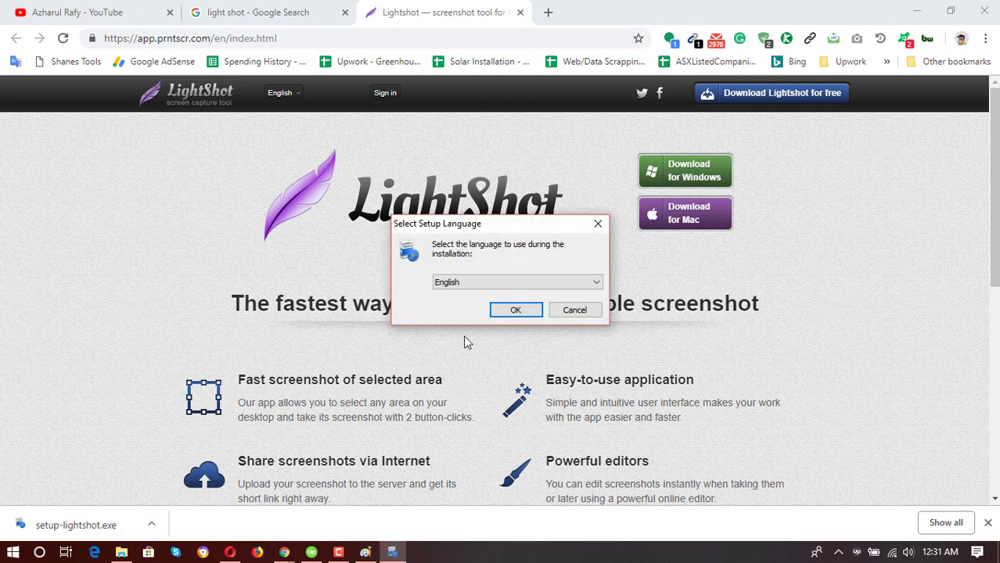
{"action": "left_click", "coordinate": [516, 310]}
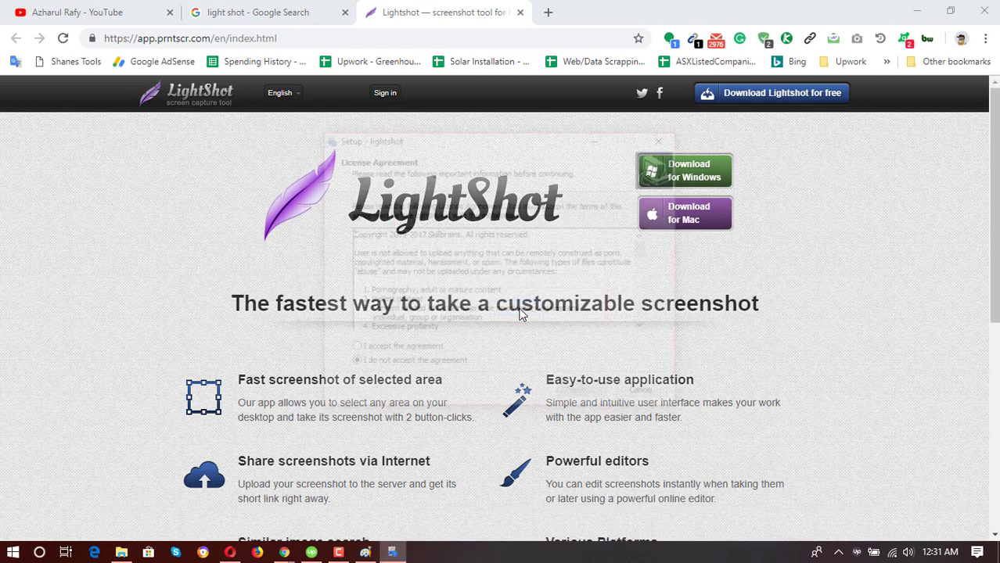
{"action": "left_click", "coordinate": [403, 350]}
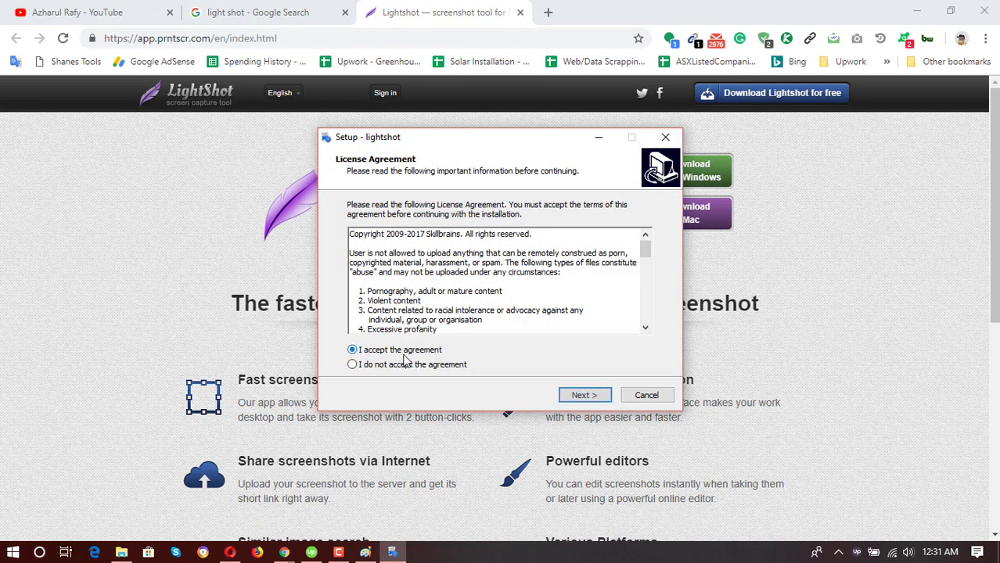
{"action": "left_click", "coordinate": [598, 400]}
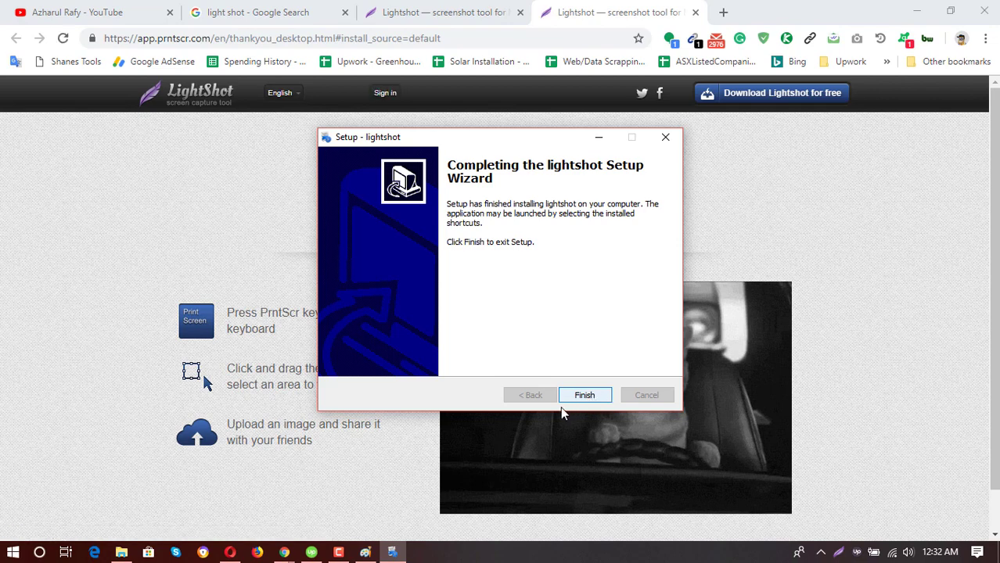
{"action": "left_click", "coordinate": [588, 399]}
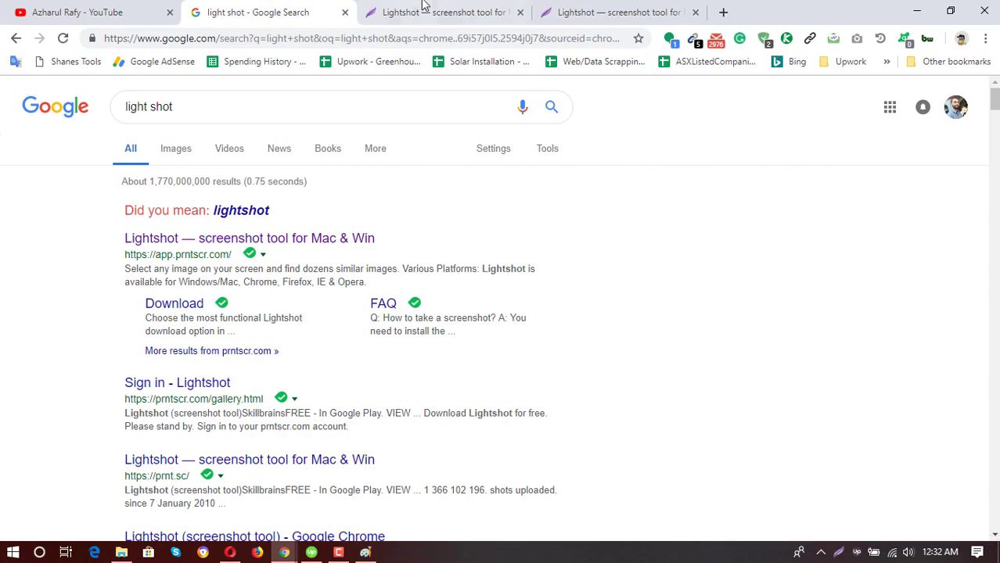
Step: Switch to the YouTube channel About page tab
{"action": "left_click", "coordinate": [125, 12]}
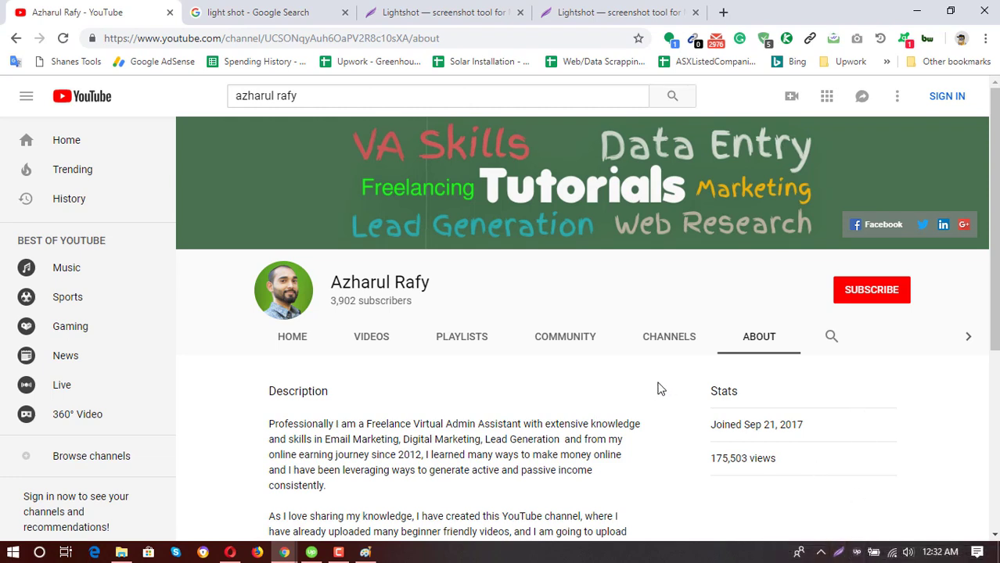
Step: Mark a Lightshot capture area over the channel avatar, name and tabs
{"action": "key", "text": "Print"}
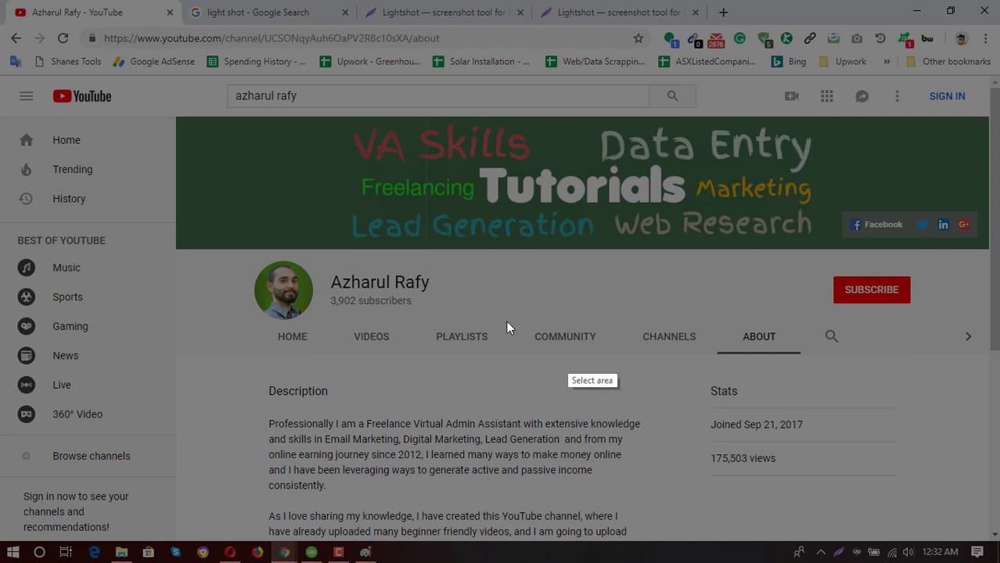
{"action": "left_click_drag", "start_coordinate": [214, 133], "coordinate": [818, 409]}
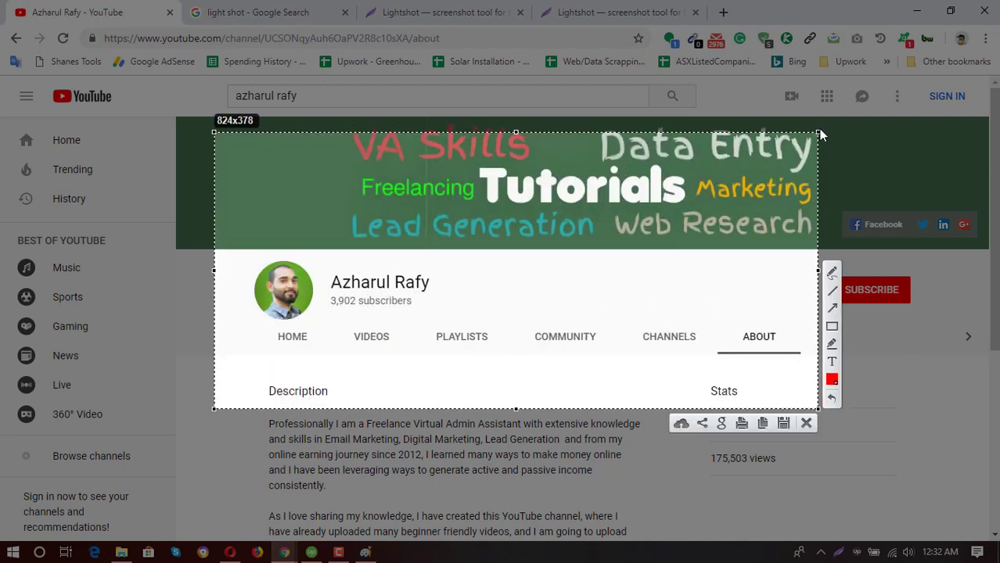
{"action": "left_click_drag", "start_coordinate": [815, 129], "coordinate": [475, 295]}
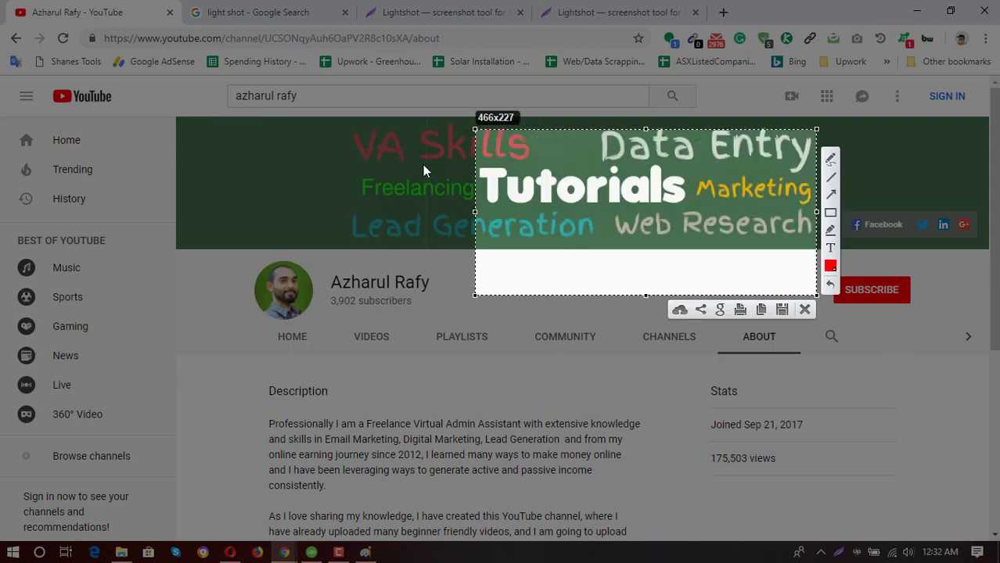
{"action": "left_click_drag", "start_coordinate": [475, 129], "coordinate": [546, 141]}
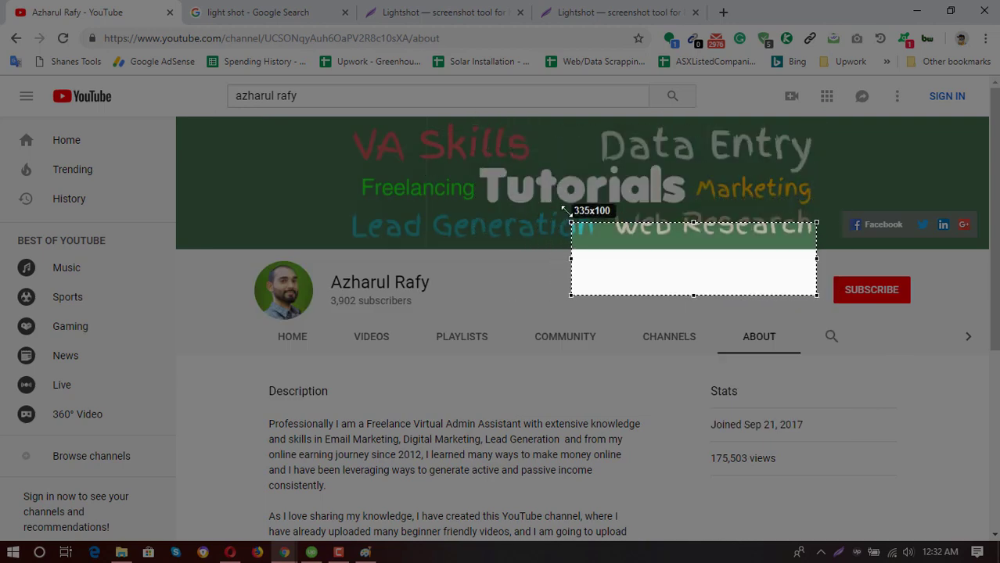
{"action": "left_click_drag", "start_coordinate": [630, 241], "coordinate": [310, 314]}
Step: Save the capture as Screenshot_1.jpg on the Desktop
{"action": "right_click", "coordinate": [323, 269]}
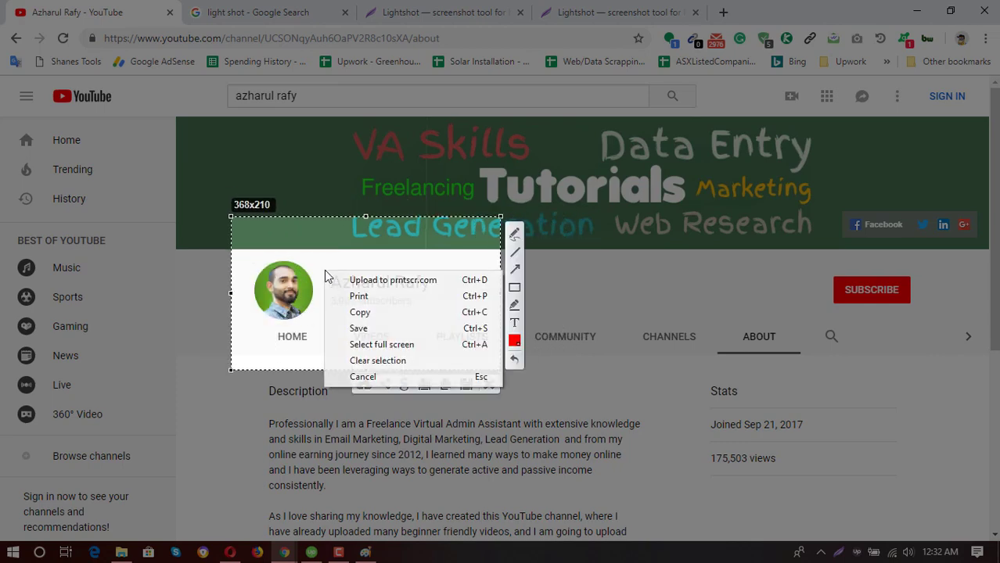
{"action": "left_click", "coordinate": [364, 332]}
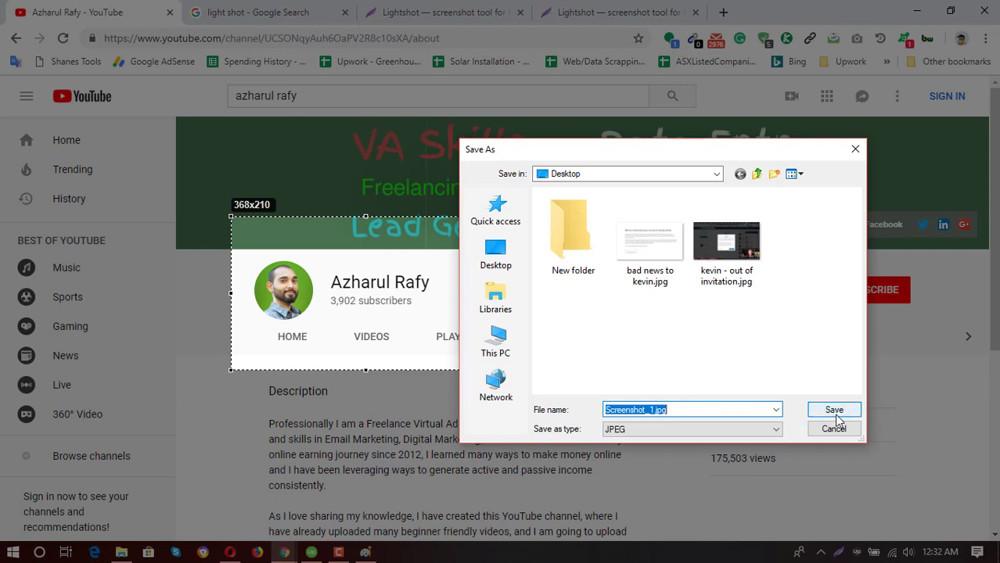
{"action": "left_click", "coordinate": [831, 428]}
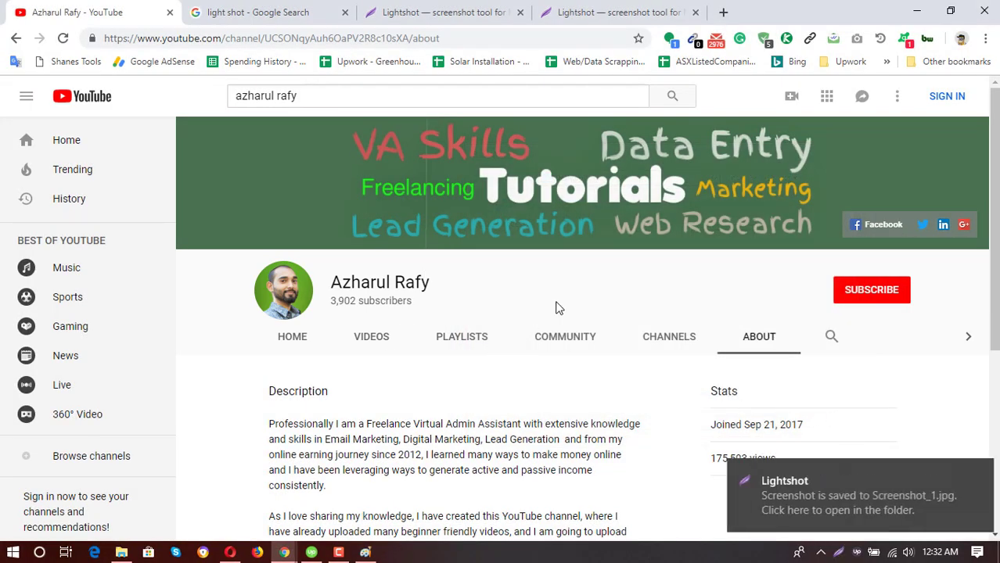
Step: Take a full-screen Lightshot capture of the channel page and upload it to prntscr.com
{"action": "left_click", "coordinate": [976, 473]}
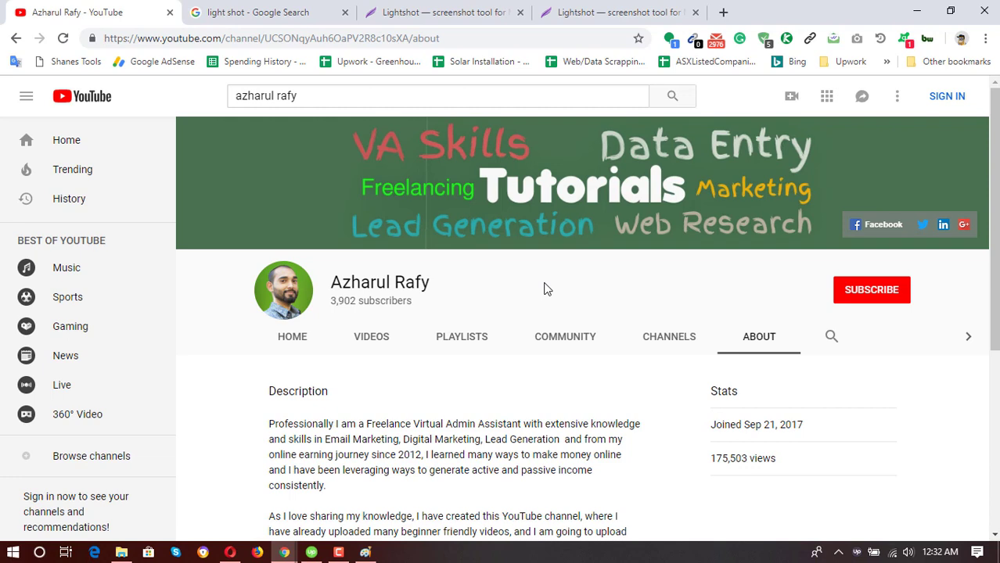
{"action": "key", "text": "Print"}
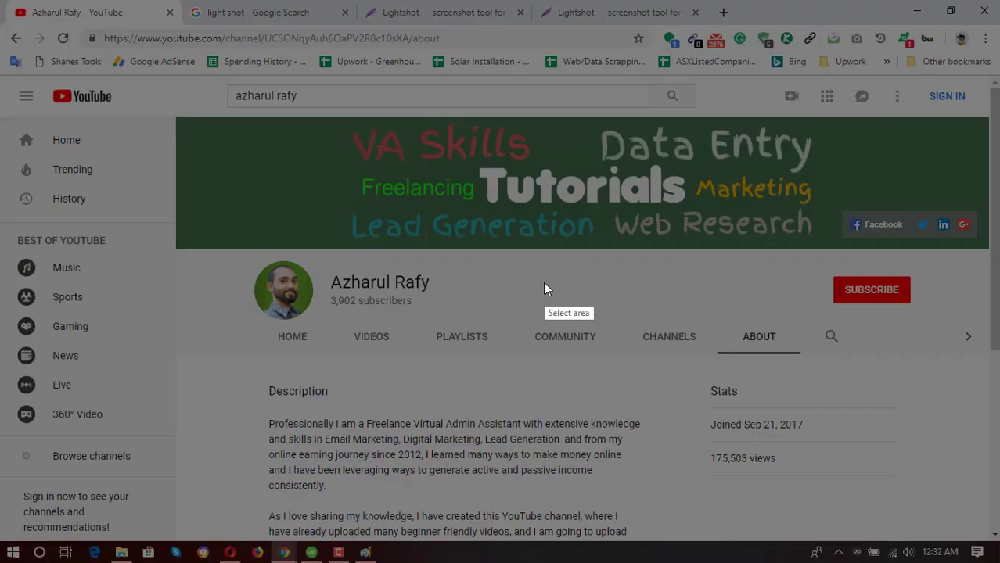
{"action": "left_click_drag", "start_coordinate": [227, 176], "coordinate": [779, 447]}
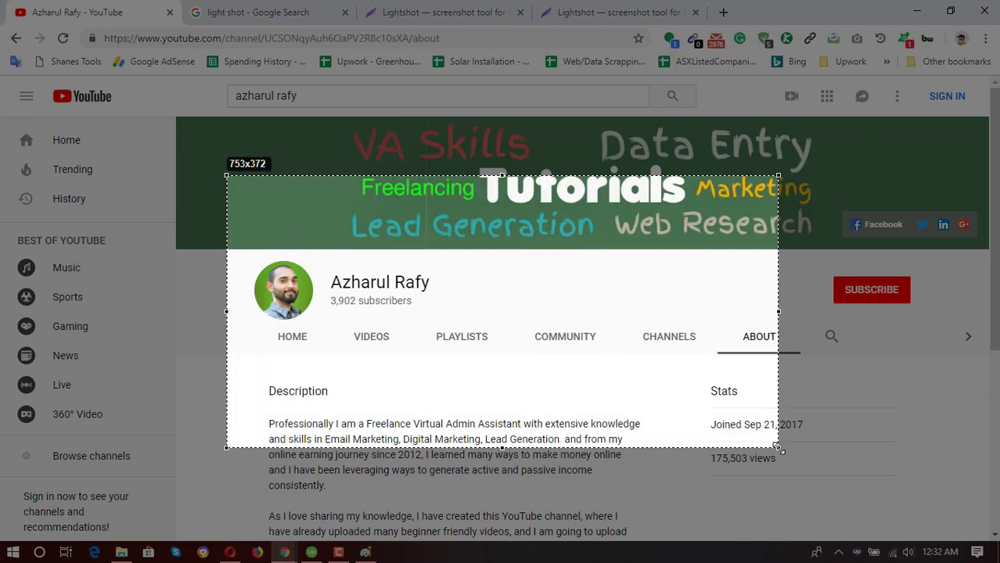
{"action": "right_click", "coordinate": [569, 281]}
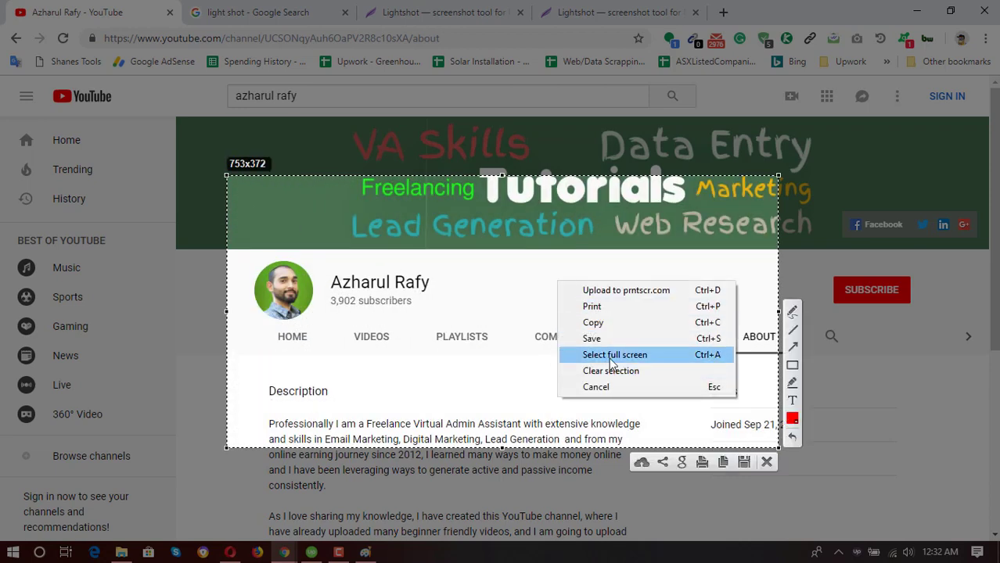
{"action": "left_click", "coordinate": [650, 357]}
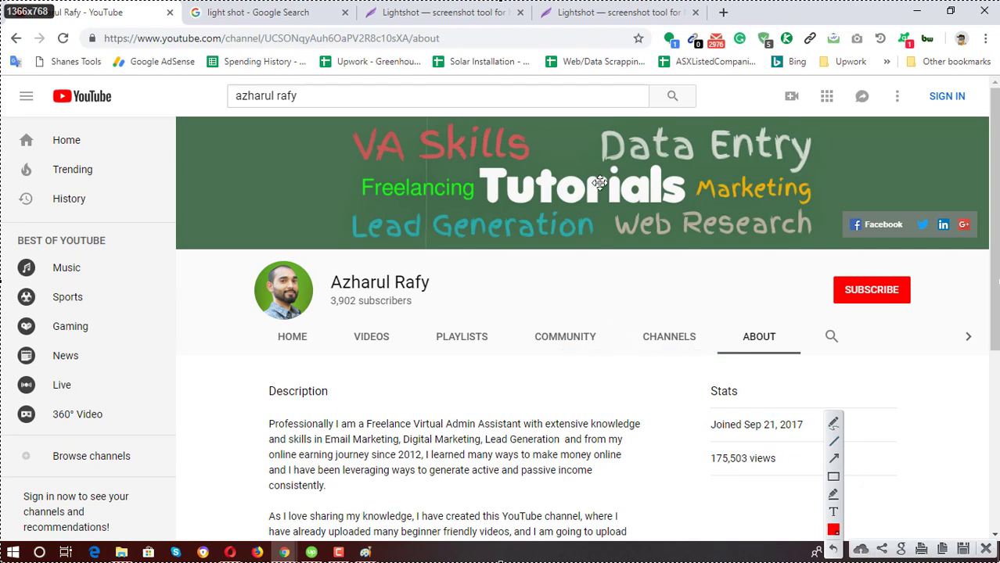
{"action": "right_click", "coordinate": [592, 234]}
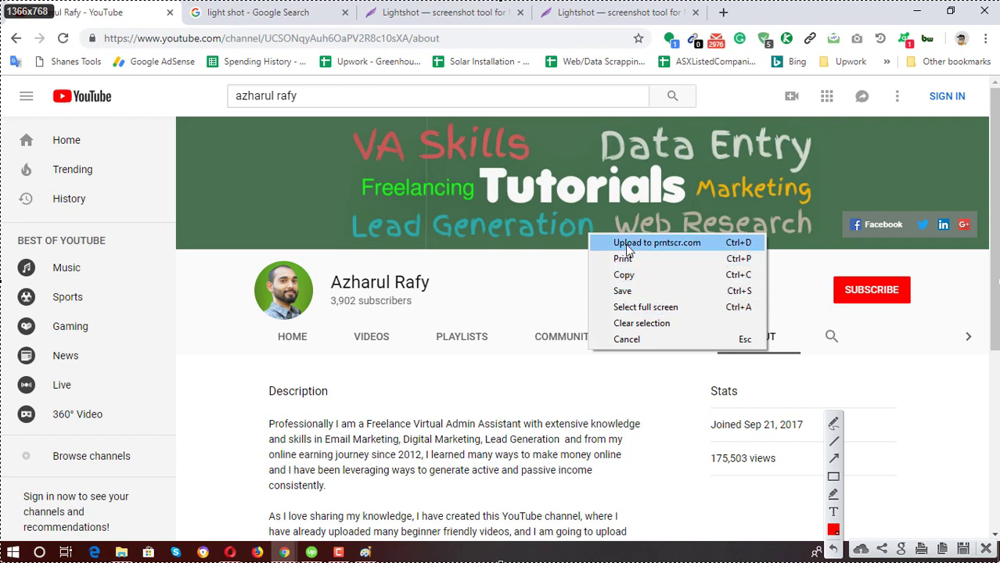
{"action": "left_click", "coordinate": [697, 244]}
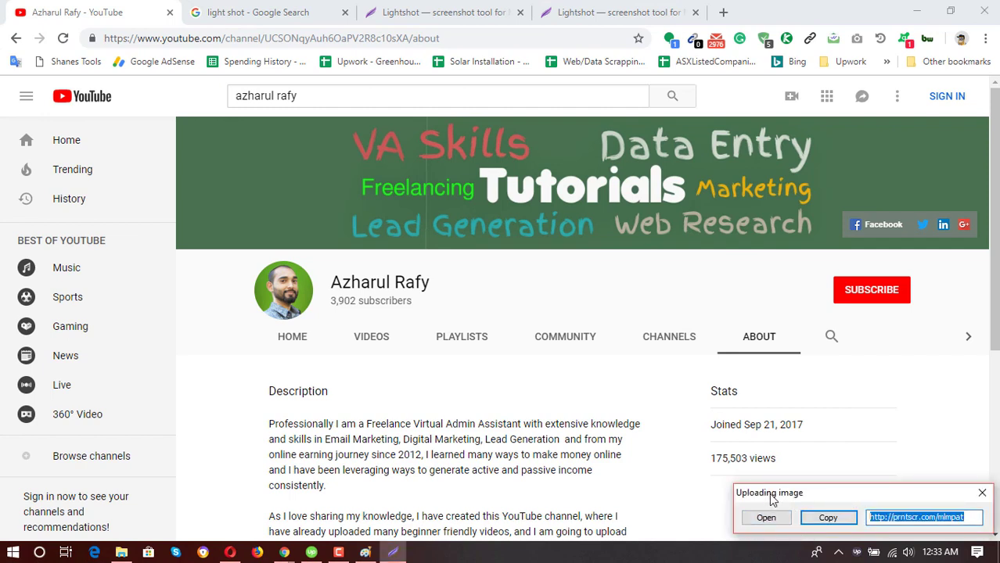
Step: Paste the copied prnt.sc link into a new Chrome tab and load it
{"action": "left_click", "coordinate": [831, 520]}
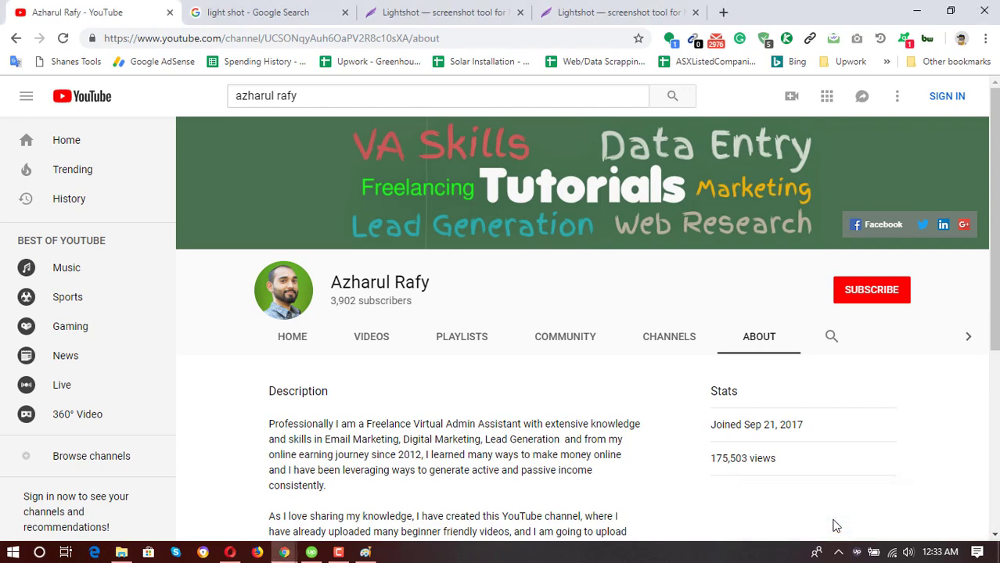
{"action": "left_click", "coordinate": [722, 12]}
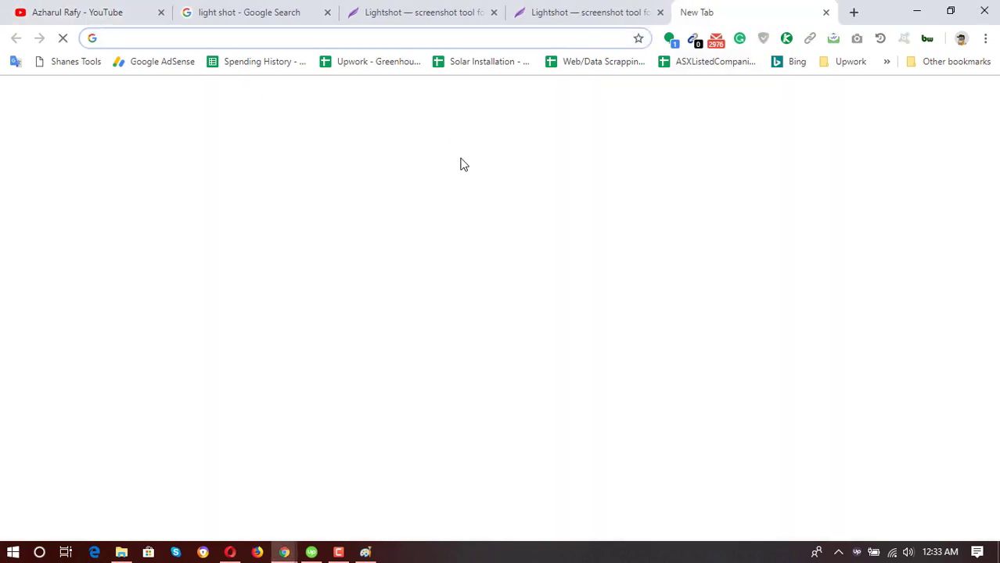
{"action": "key", "text": "ctrl+v"}
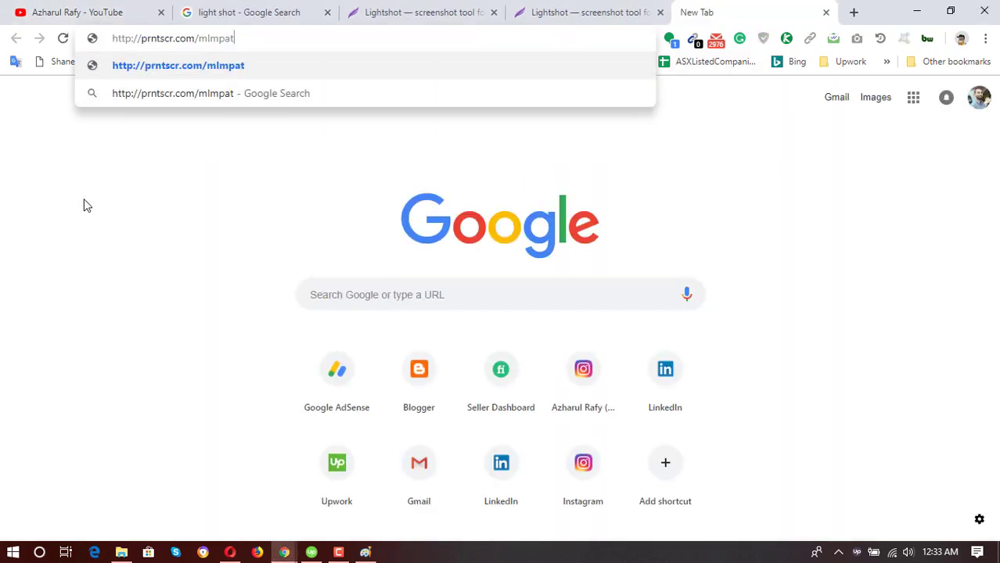
{"action": "key", "text": "Return"}
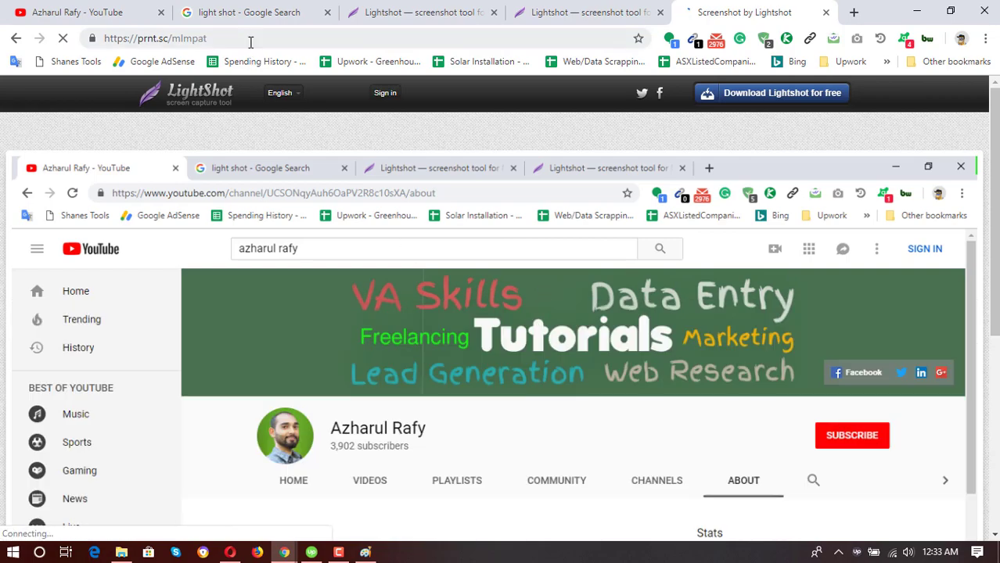
Step: Select the screenshot's share address and scroll through the uploaded capture page
{"action": "left_click", "coordinate": [258, 38]}
{"action": "scroll", "coordinate": [516, 342], "scroll_direction": "down", "scroll_amount": 3}
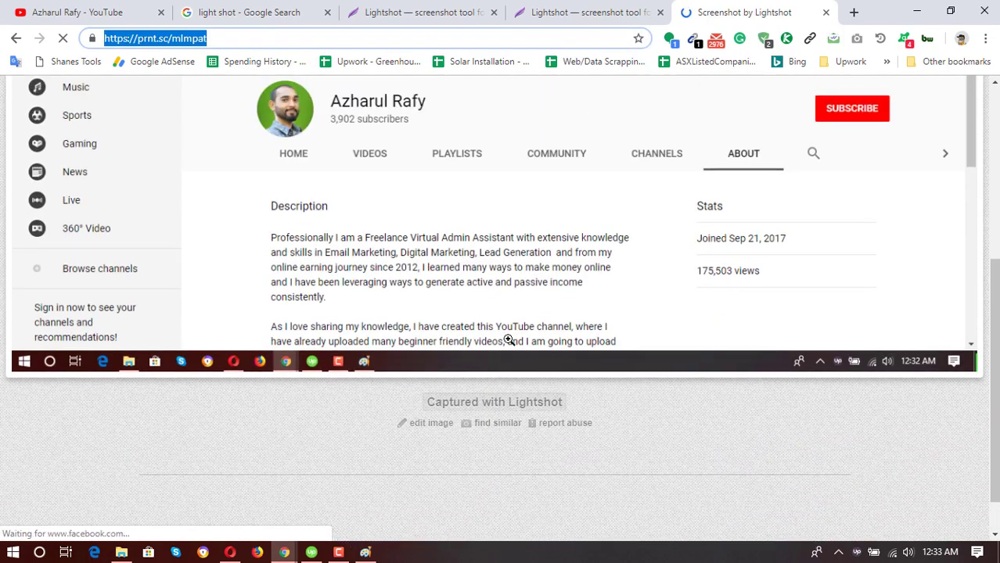
{"action": "scroll", "coordinate": [513, 352], "scroll_direction": "down", "scroll_amount": 1}
{"action": "scroll", "coordinate": [508, 357], "scroll_direction": "down", "scroll_amount": 1}
{"action": "scroll", "coordinate": [784, 349], "scroll_direction": "up", "scroll_amount": 5}
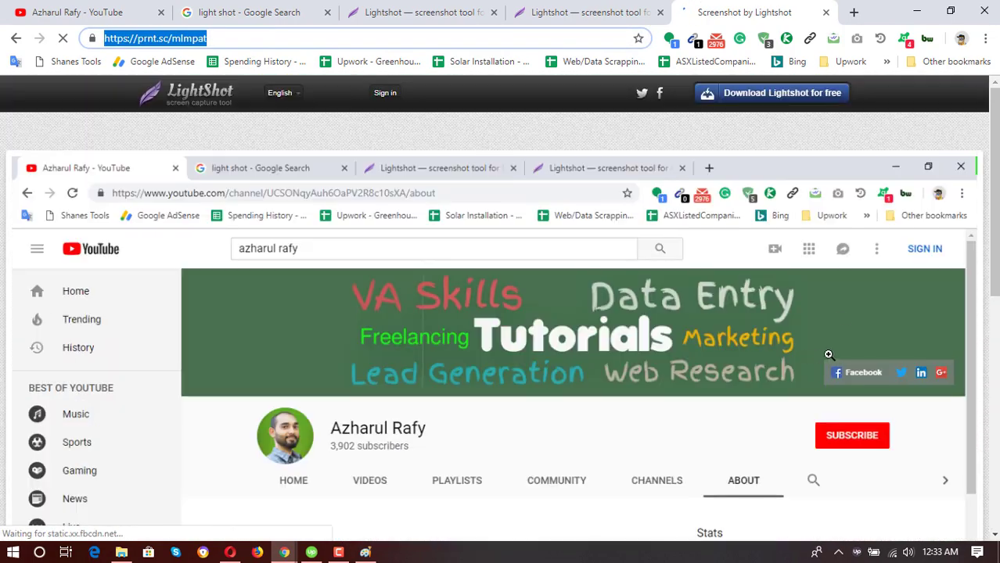
{"action": "scroll", "coordinate": [822, 258], "scroll_direction": "down", "scroll_amount": 6}
{"action": "scroll", "coordinate": [704, 297], "scroll_direction": "up", "scroll_amount": 5}
{"action": "scroll", "coordinate": [665, 302], "scroll_direction": "up", "scroll_amount": 1}
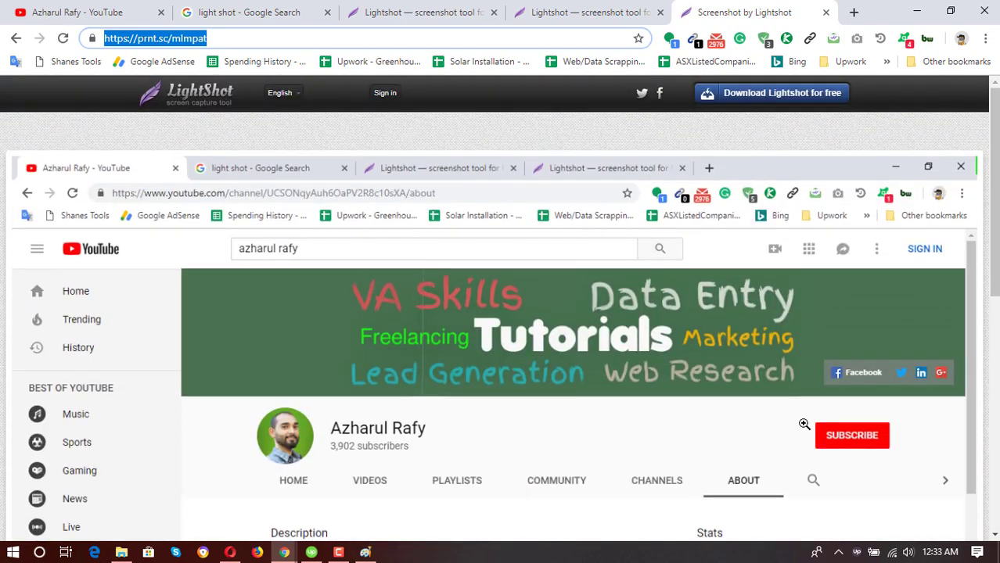